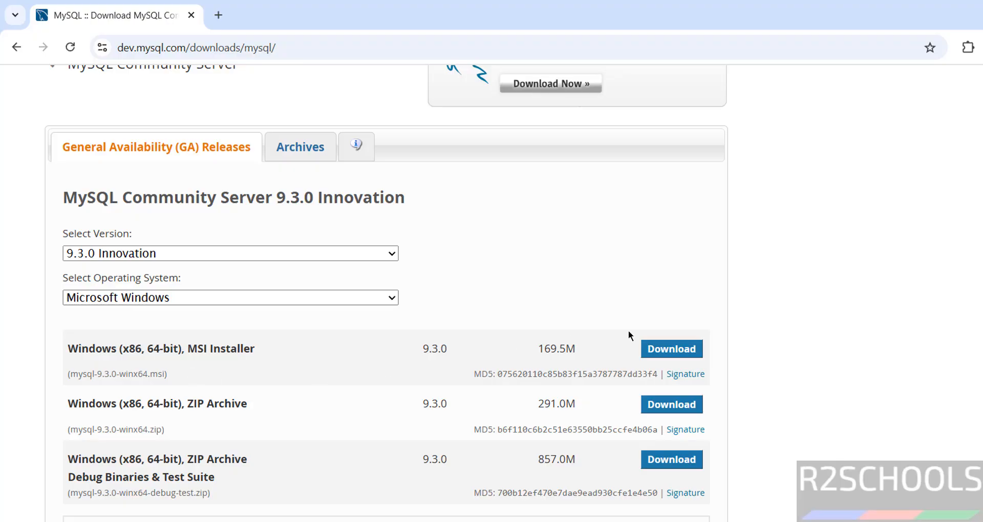
Download mysql-9.3.0-winx64.msi without signing in and view it in Chrome's download history
click(663, 350)
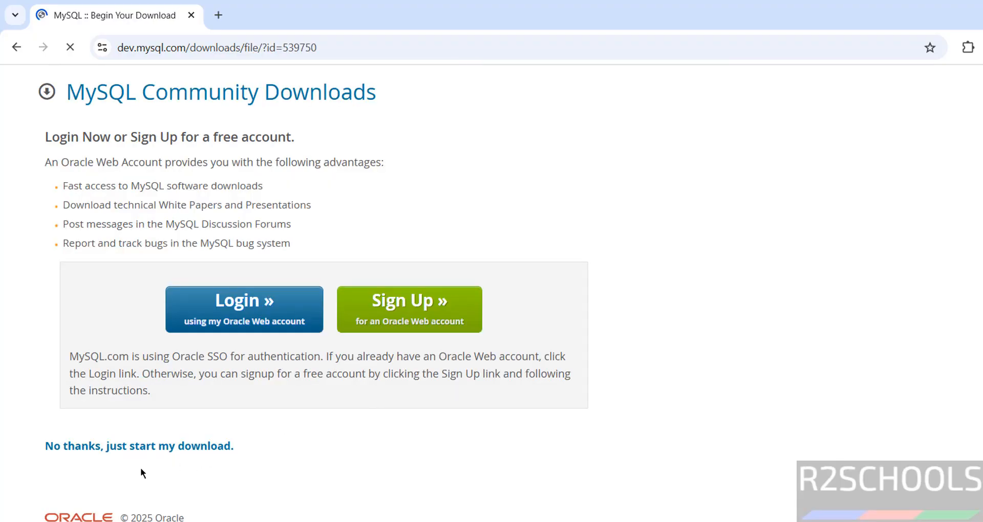
click(99, 449)
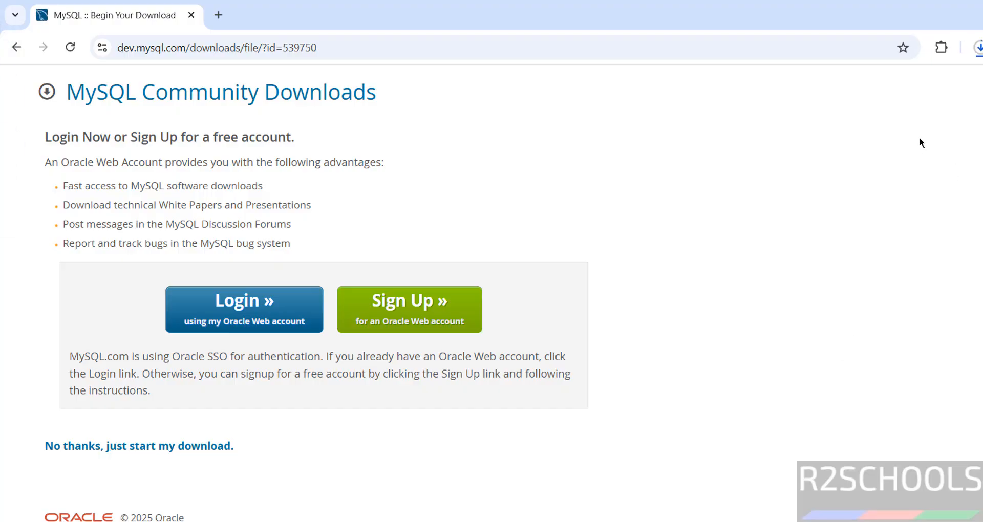
key(ctrl+j)
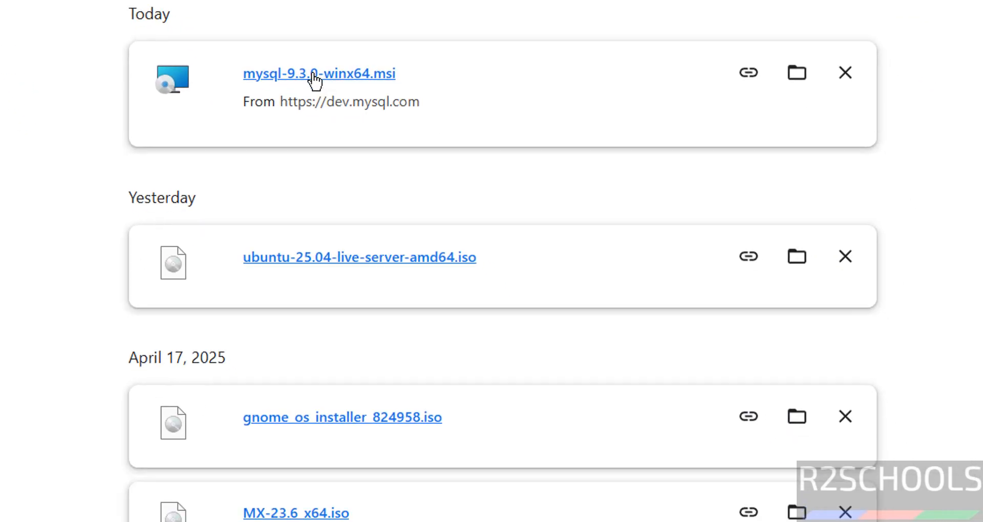
Run mysql-9.3.0-winx64.msi, accept the licence, and install MySQL Server 9.3 with the Complete setup type
click(315, 81)
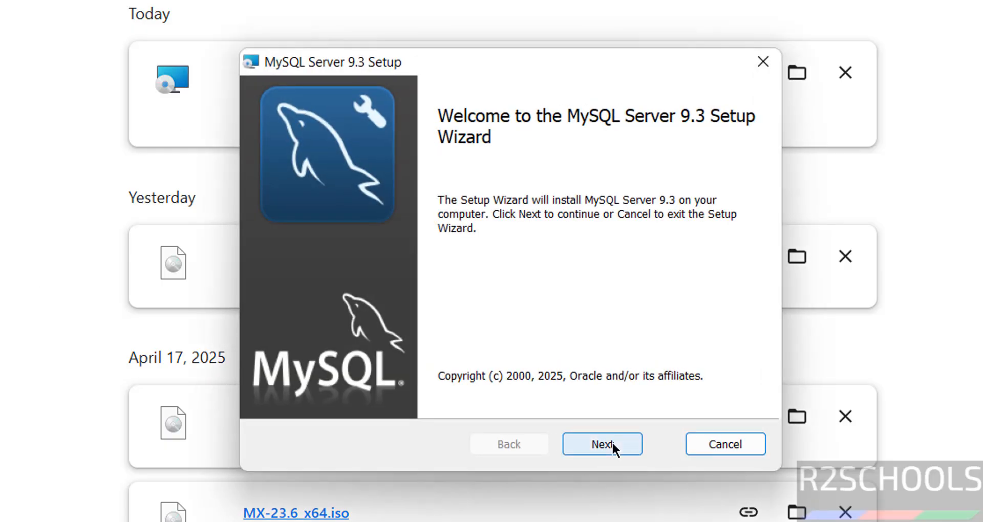
click(612, 443)
click(357, 393)
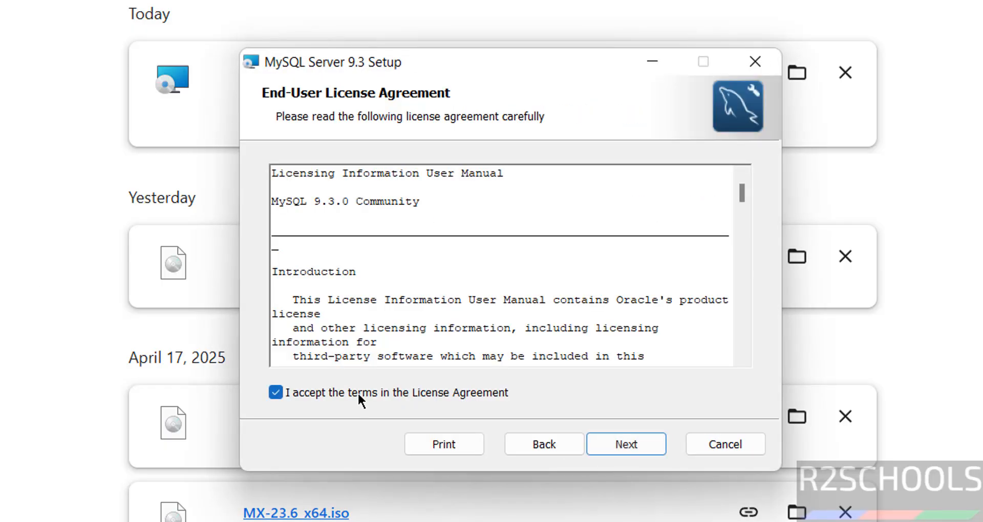
click(624, 442)
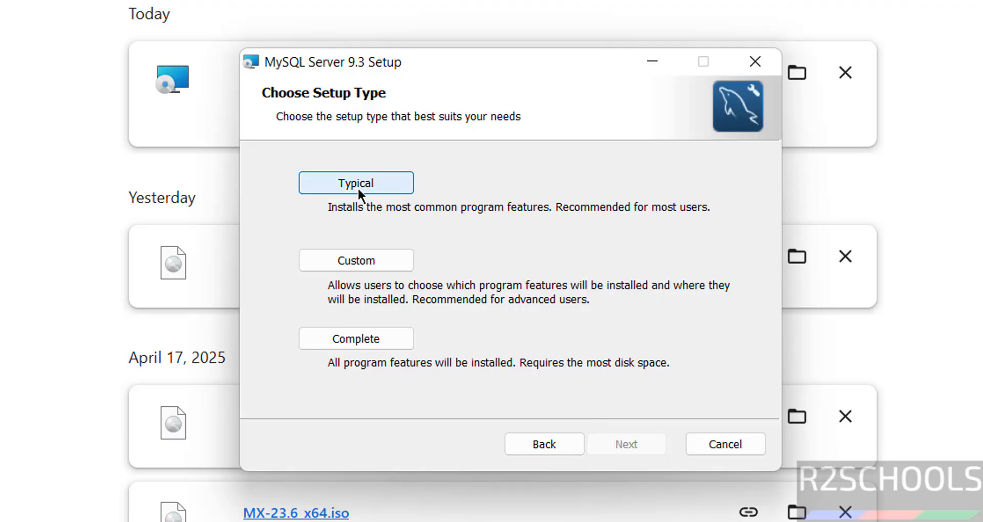
click(323, 341)
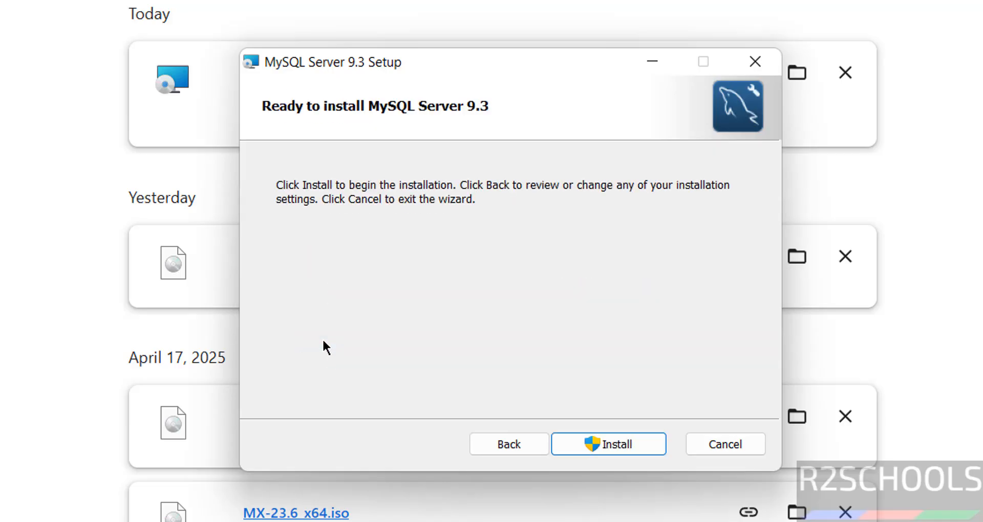
click(593, 444)
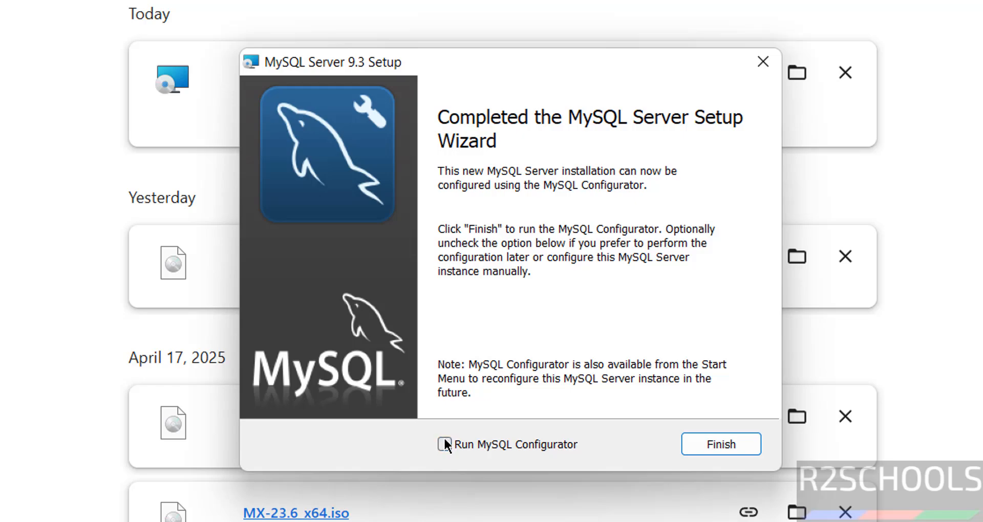
Check the MySQL folder in All apps for MySQL Configurator, then tick 'Run MySQL Configurator'
click(689, 450)
key(super)
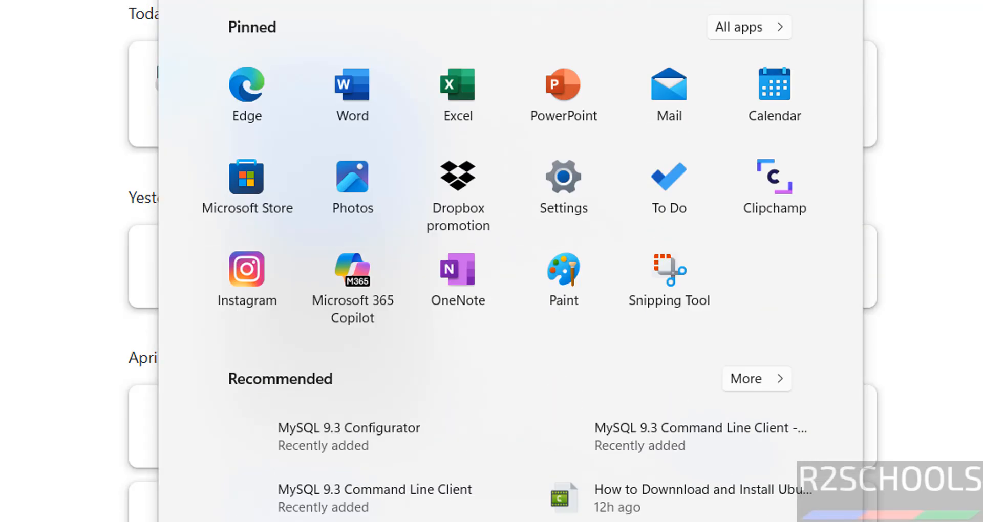
click(742, 25)
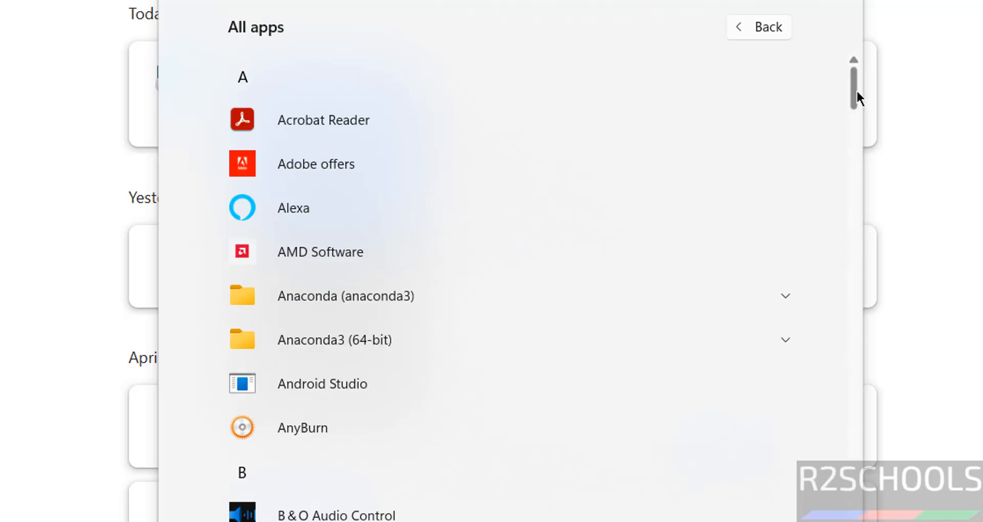
drag(856, 89, 855, 352)
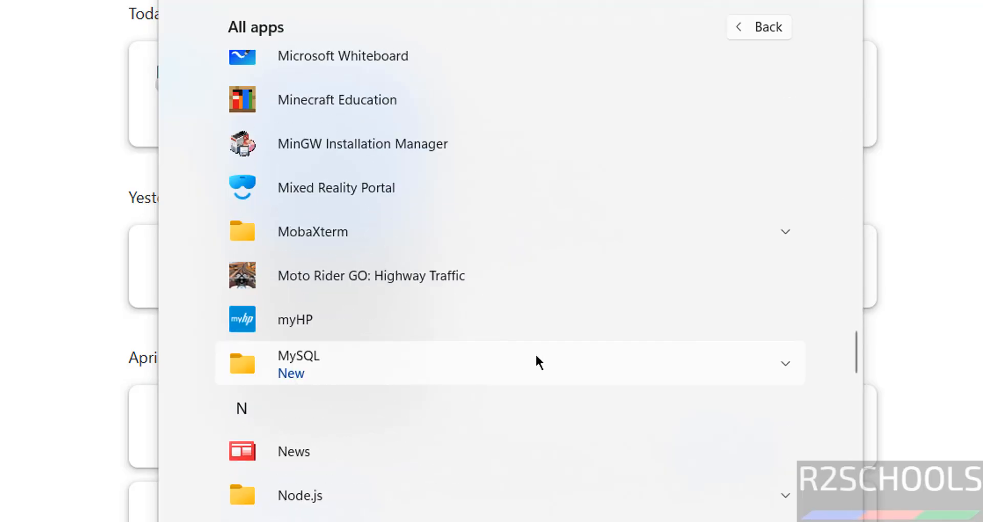
click(536, 356)
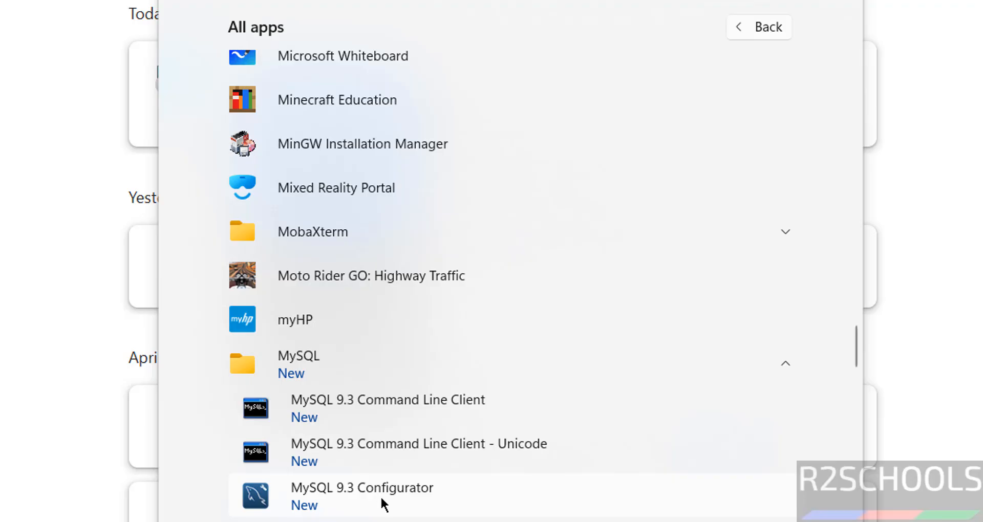
key(Escape)
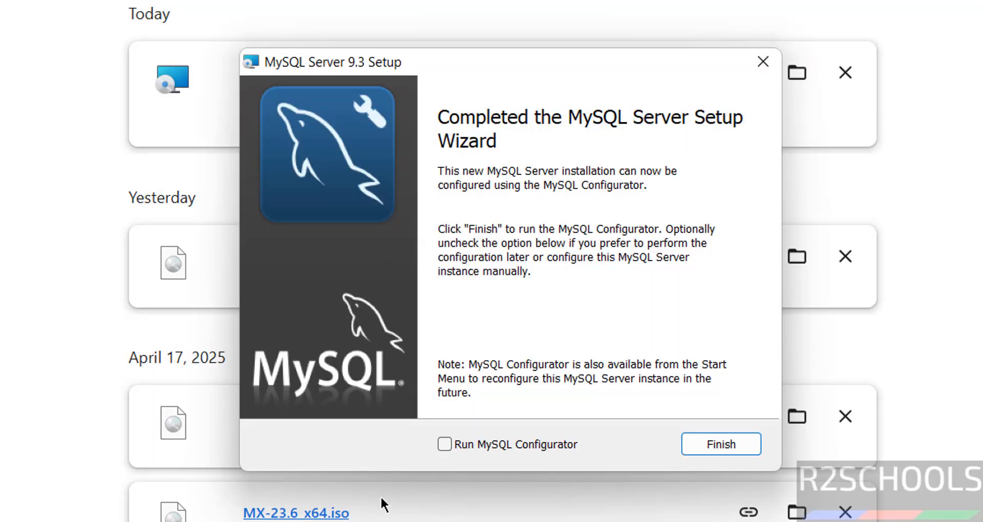
click(476, 443)
Launch MySQL Configurator and keep the default data directory path
click(705, 441)
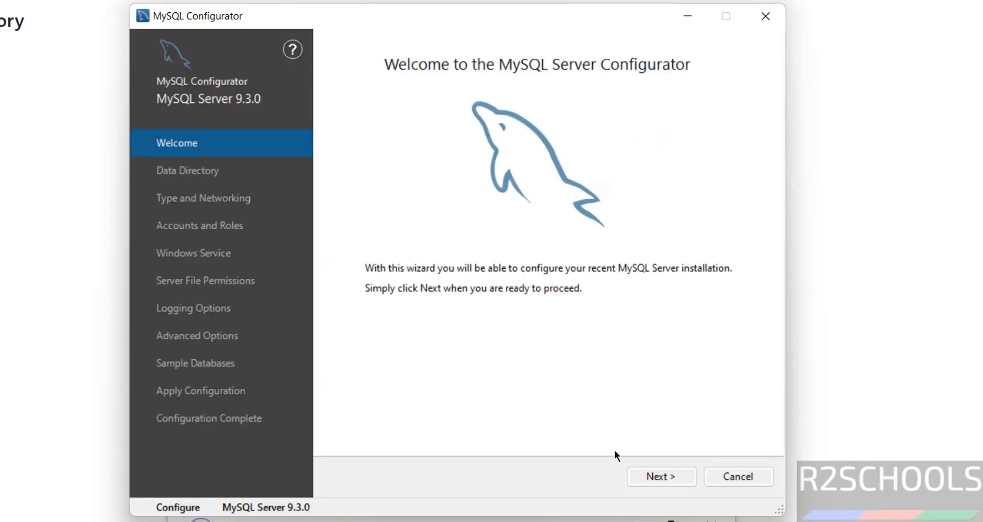
click(642, 479)
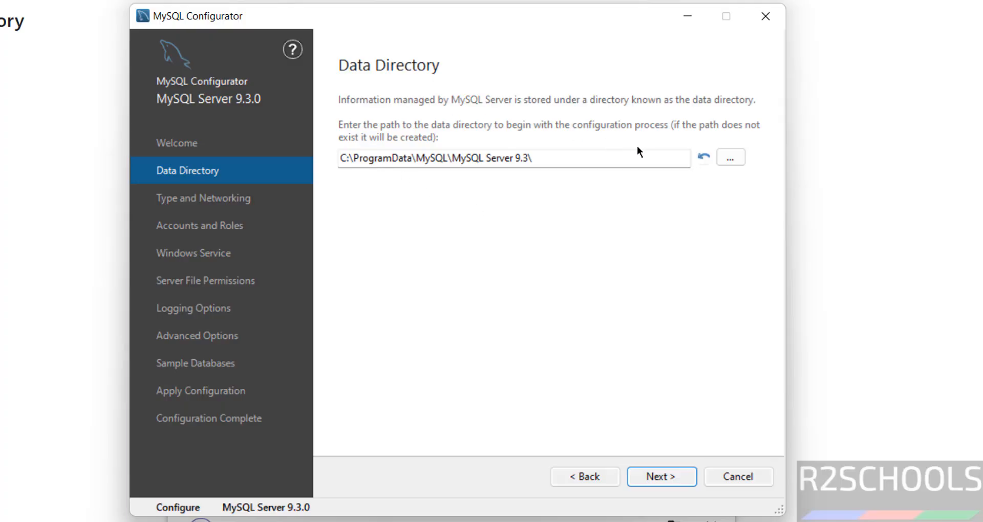
click(730, 160)
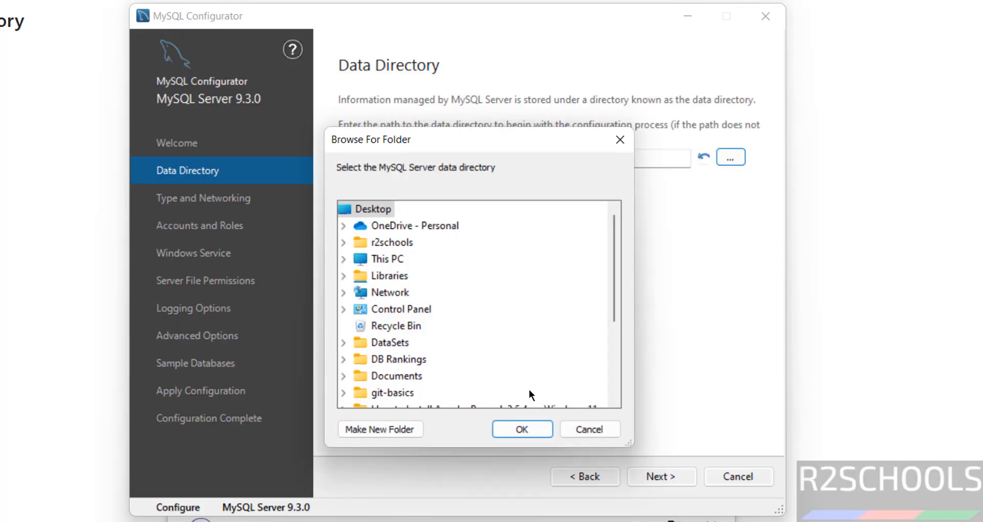
click(580, 429)
click(653, 479)
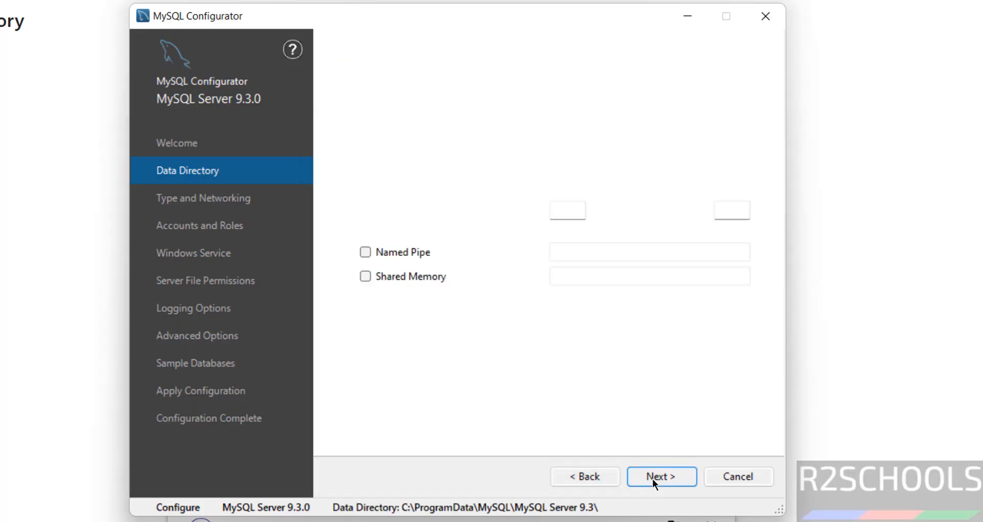
Set Config Type to Server Computer on port 3306 with advanced and logging options shown
click(477, 143)
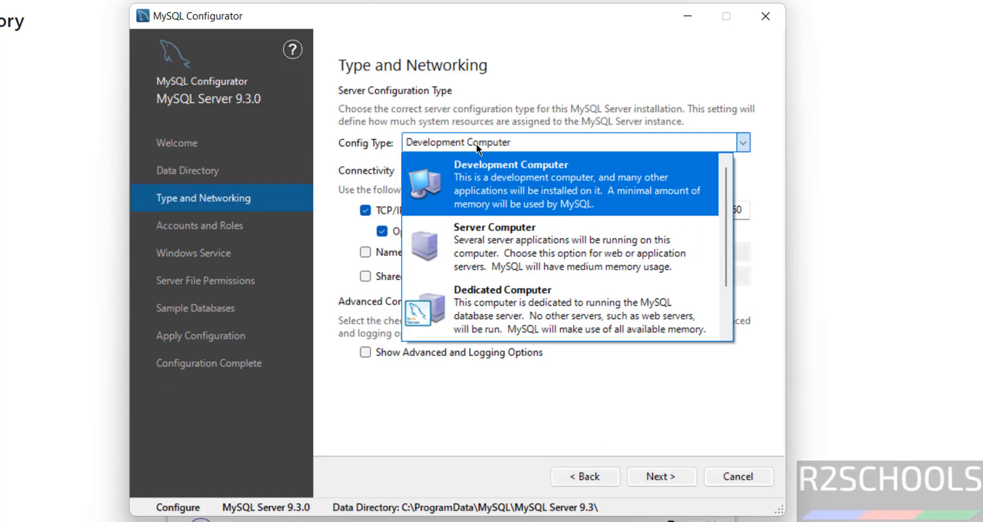
click(409, 353)
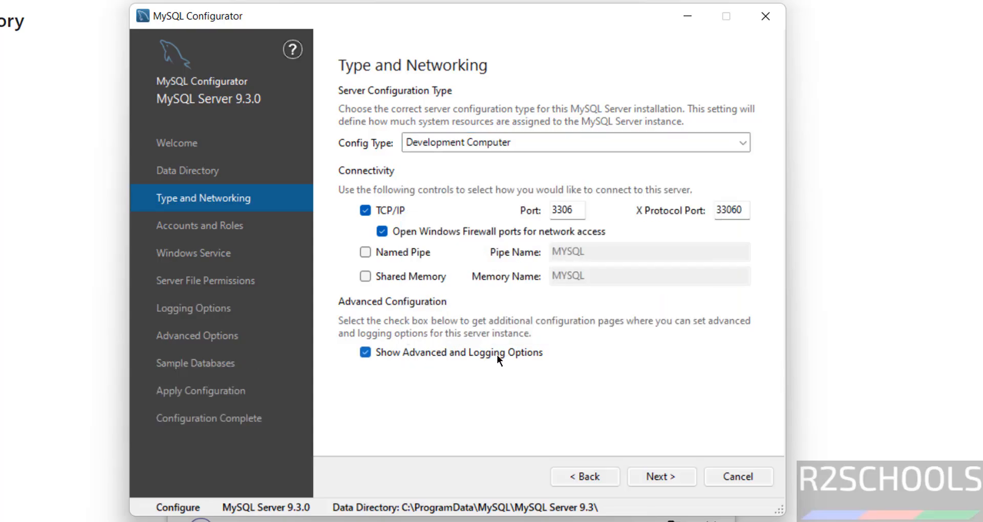
click(668, 484)
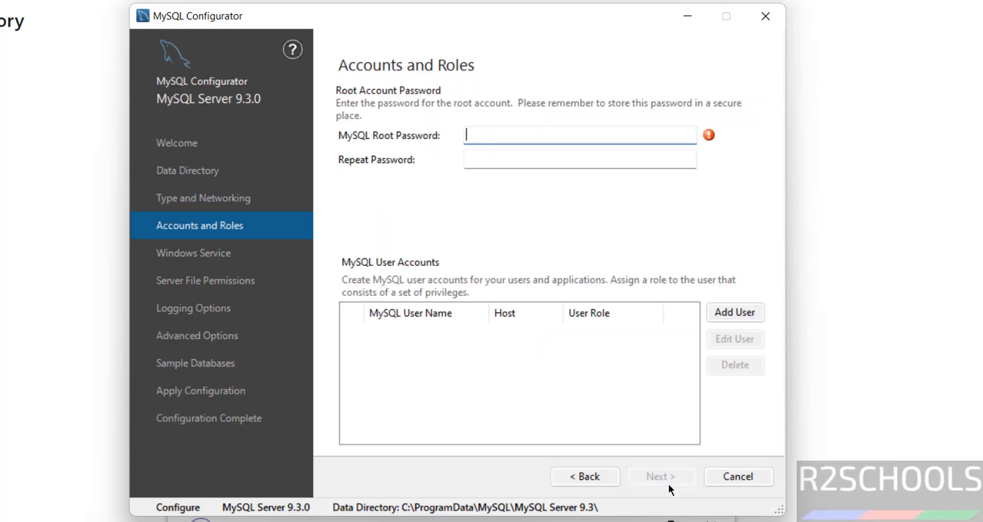
click(587, 477)
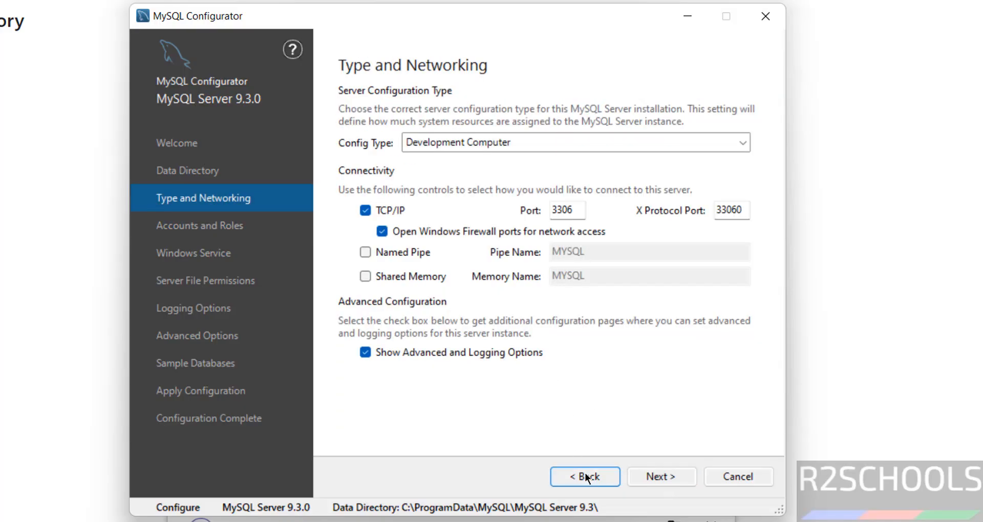
click(500, 136)
click(484, 228)
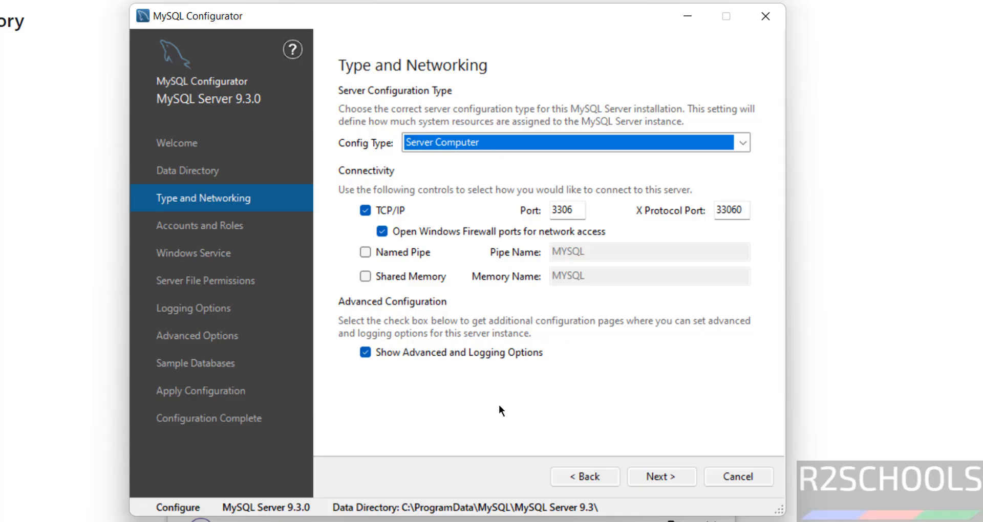
click(646, 475)
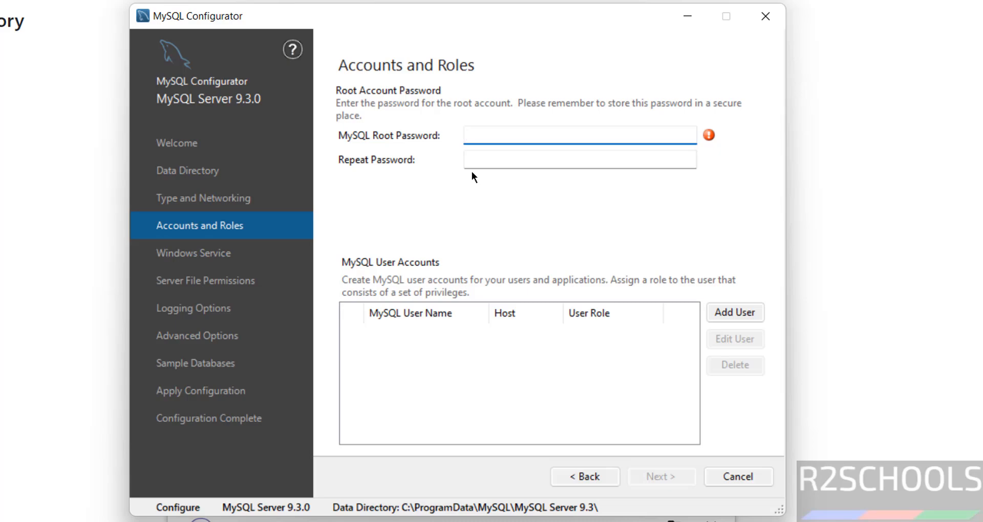
Enter the root account password and type it again to confirm
text(admin@123)
key(Tab)
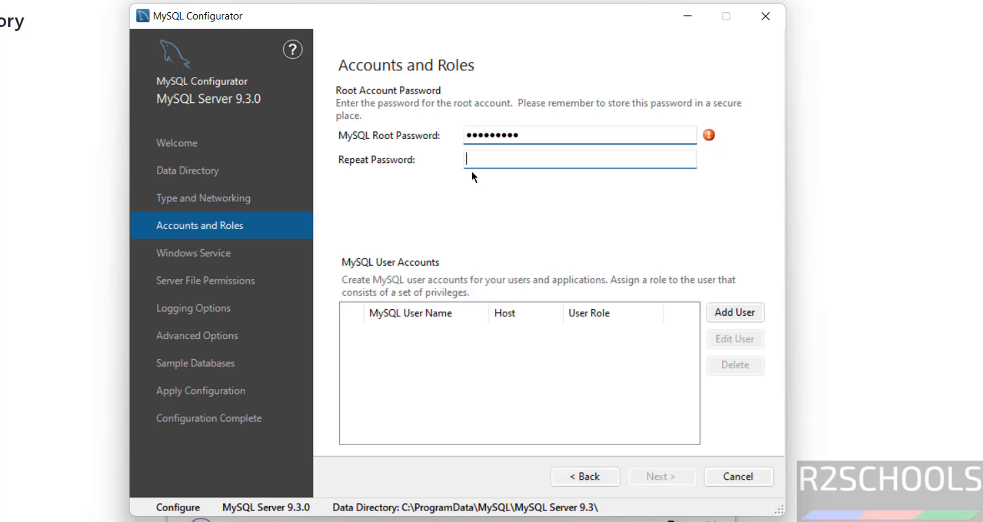
text(admin@123)
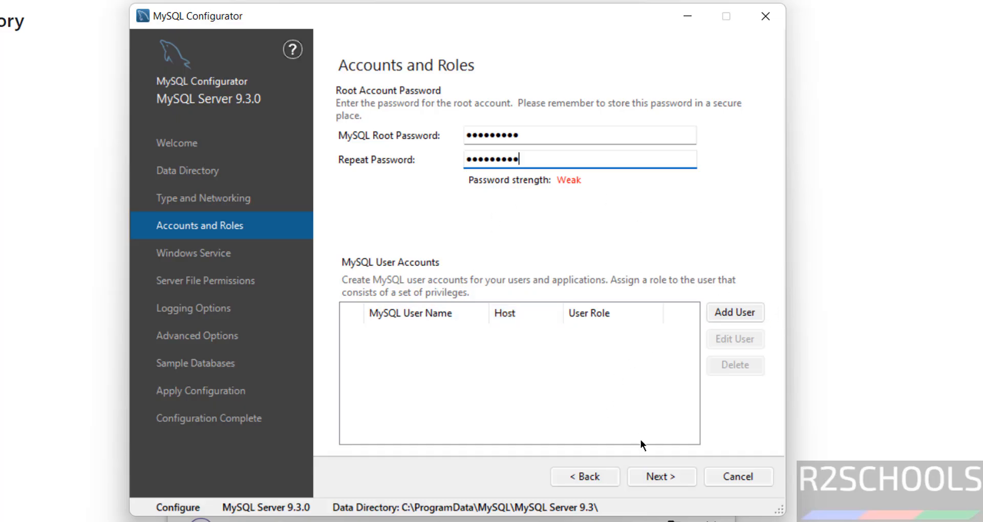
click(653, 475)
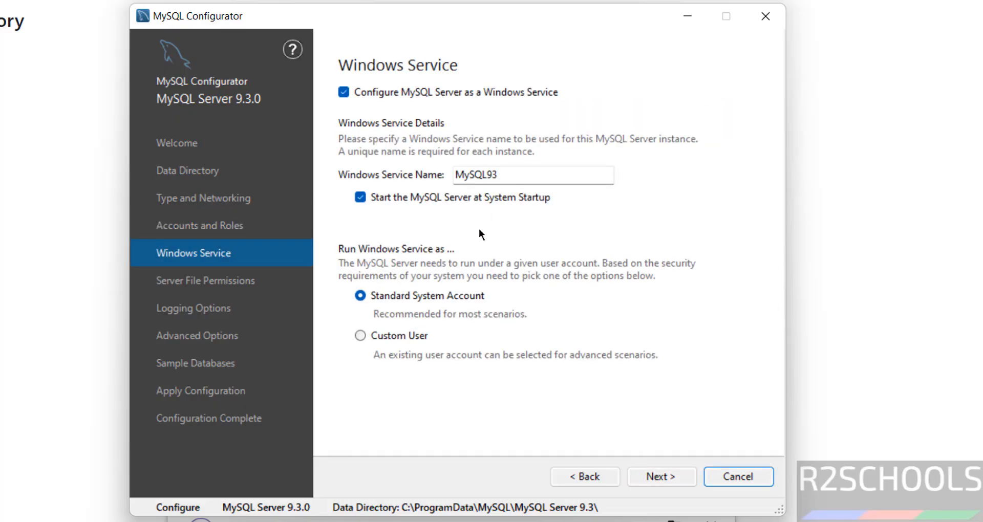
Keep MySQL93 as the Windows service name with startup at boot enabled
drag(499, 175, 443, 167)
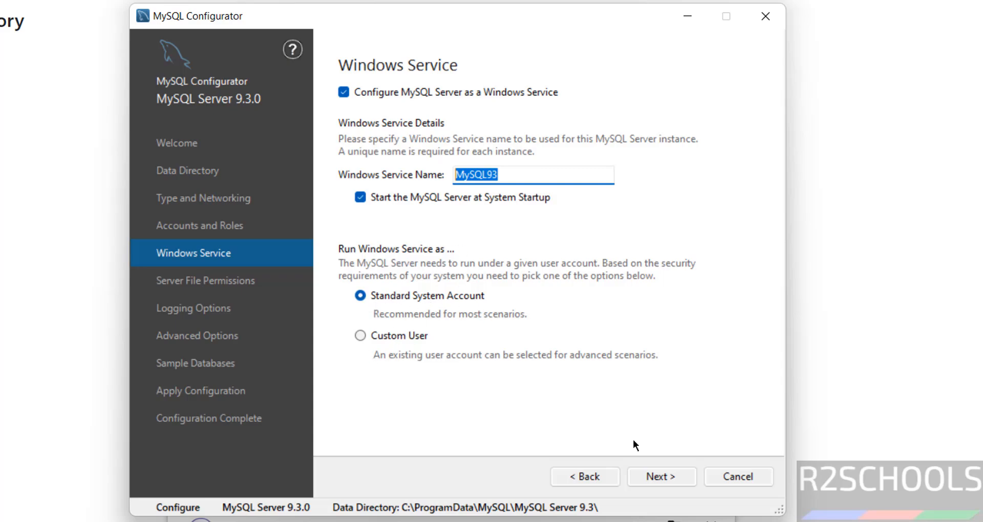
click(662, 476)
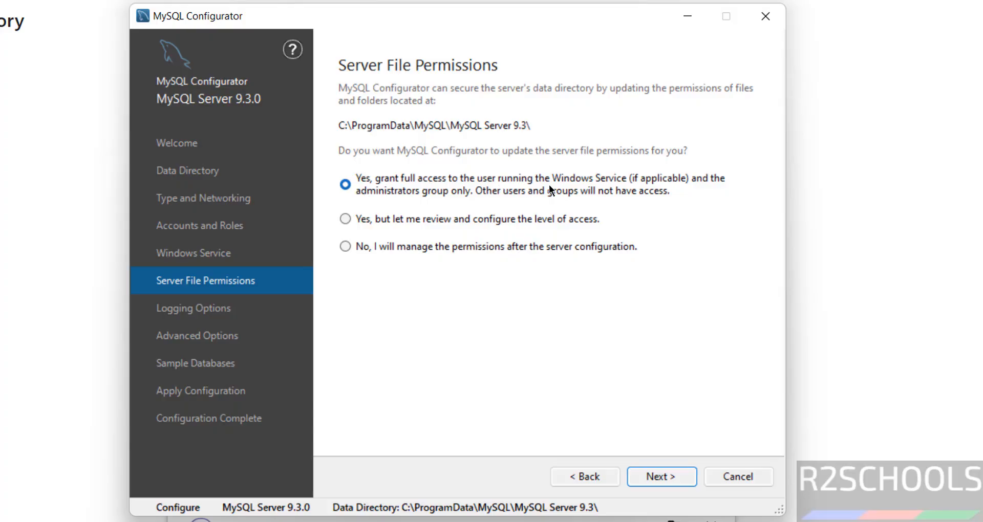
Accept the default file permissions and logging options, with slow query and binary logs on
click(673, 473)
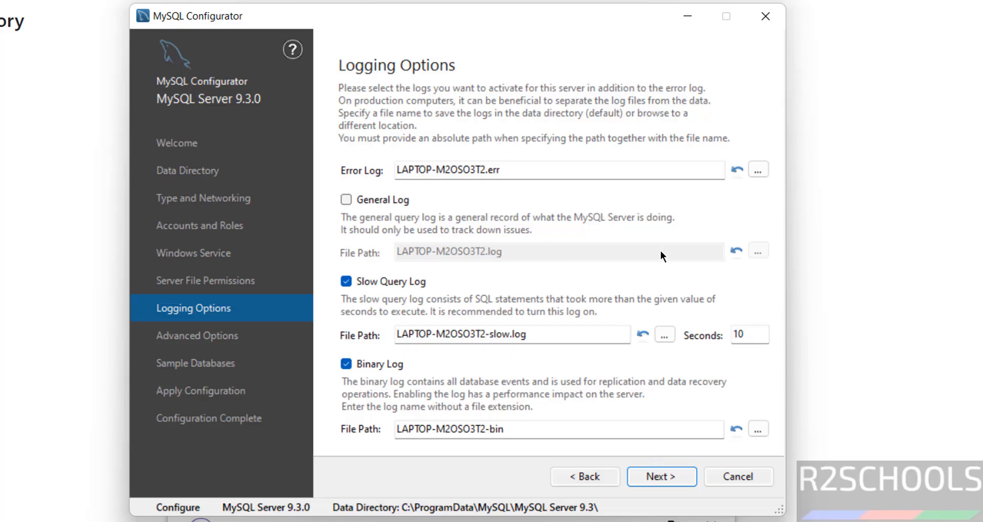
click(650, 479)
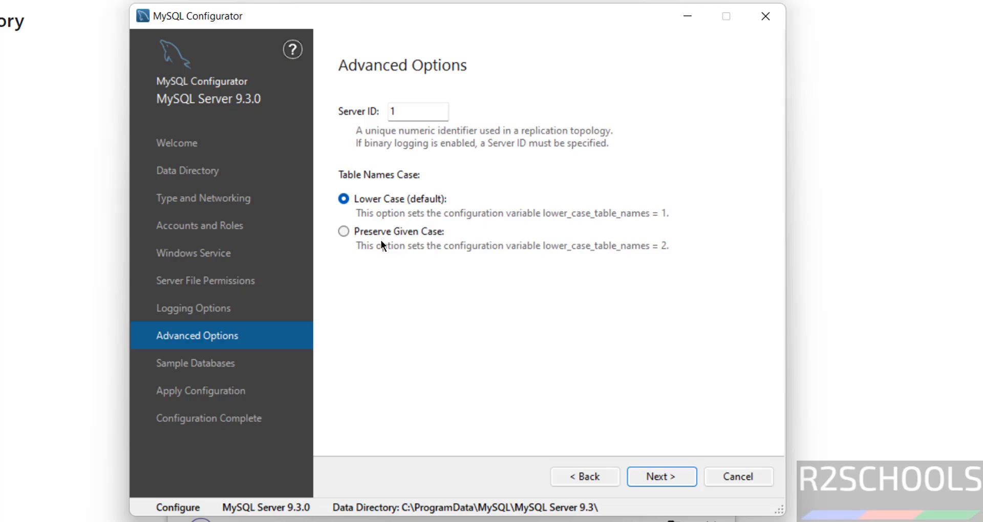
Keep the advanced options and select both the Sakila and World sample databases
click(655, 478)
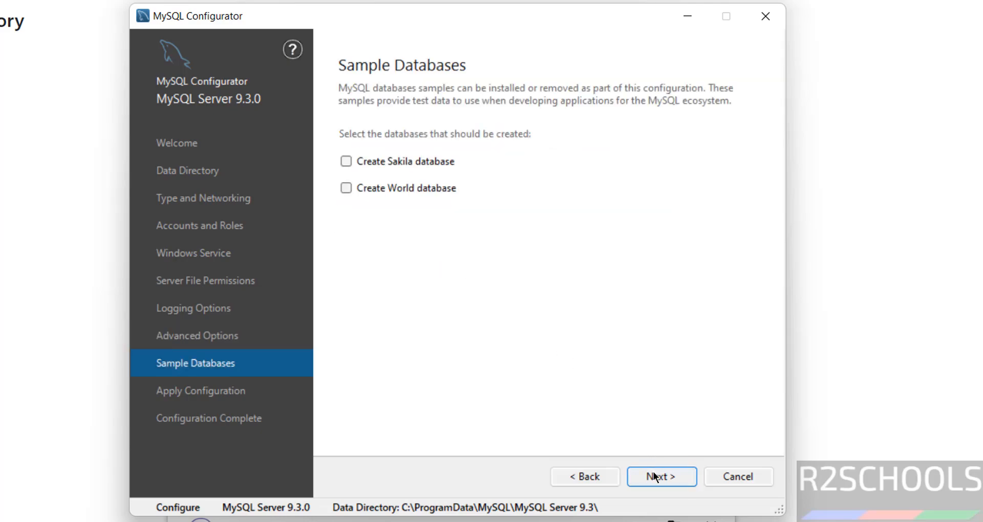
click(424, 161)
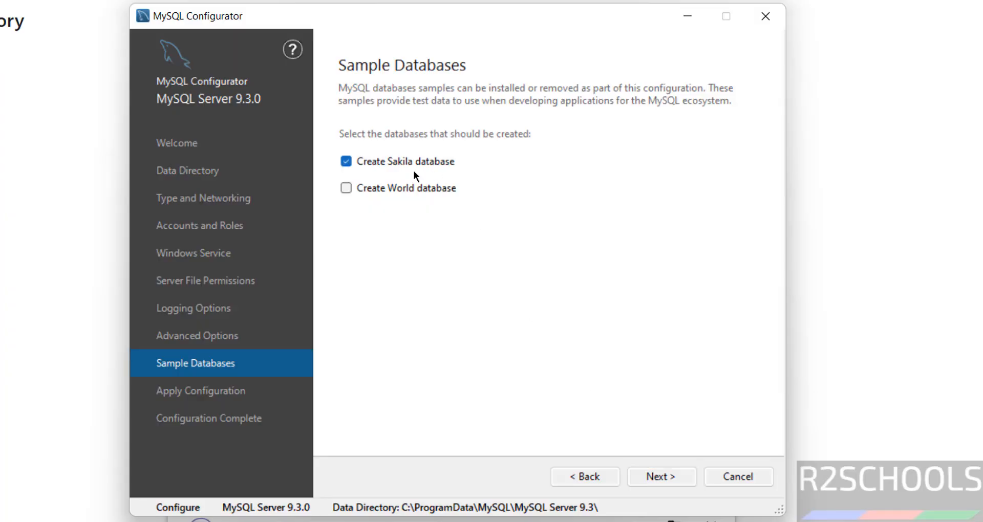
click(386, 190)
click(660, 479)
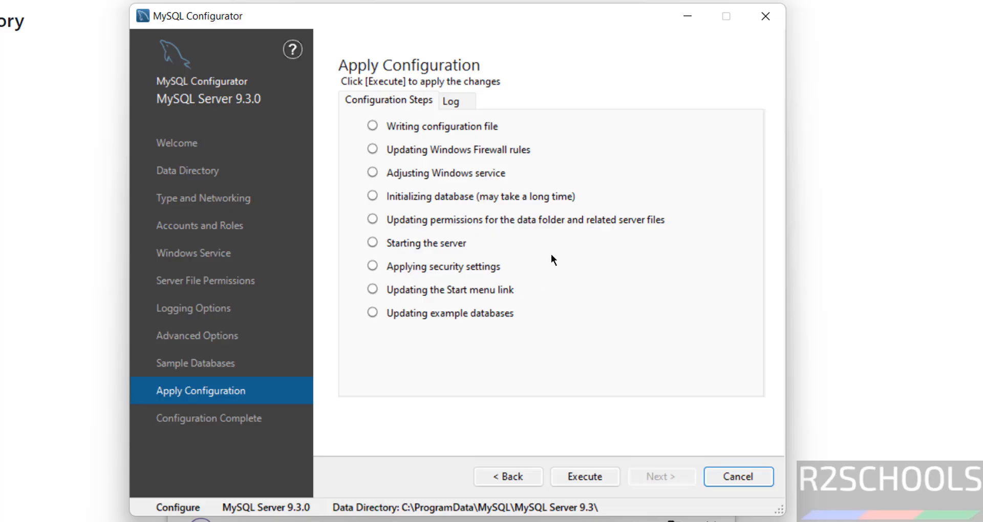
click(500, 474)
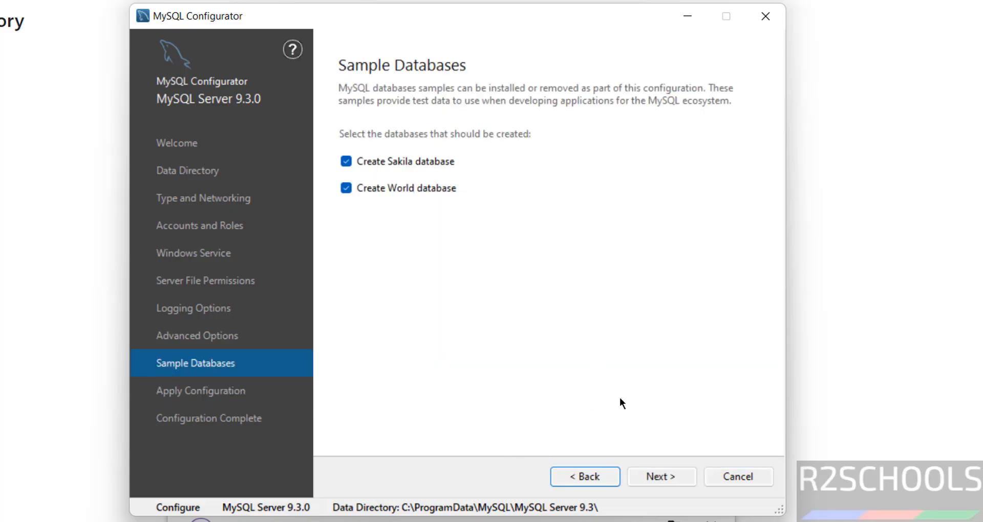
click(660, 477)
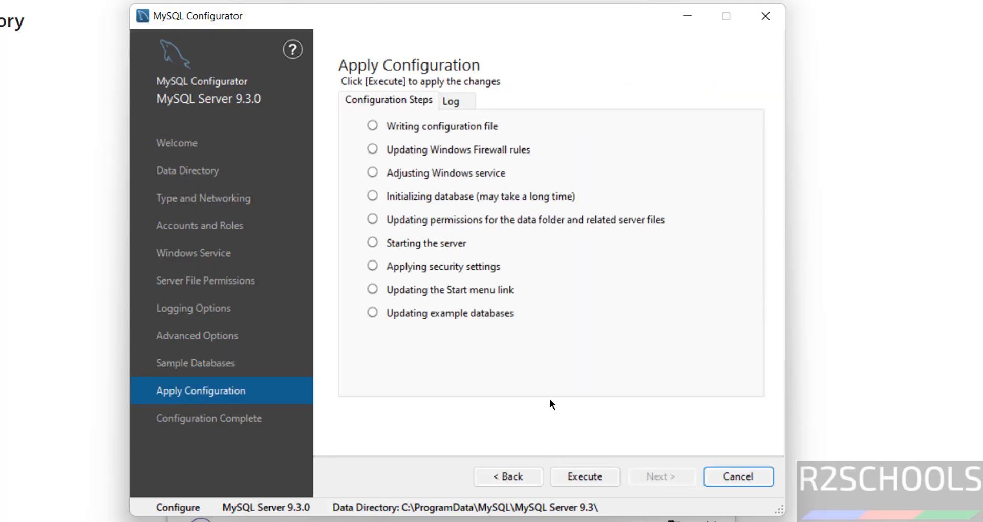
Execute all pending configuration steps and continue once every step succeeds
click(573, 474)
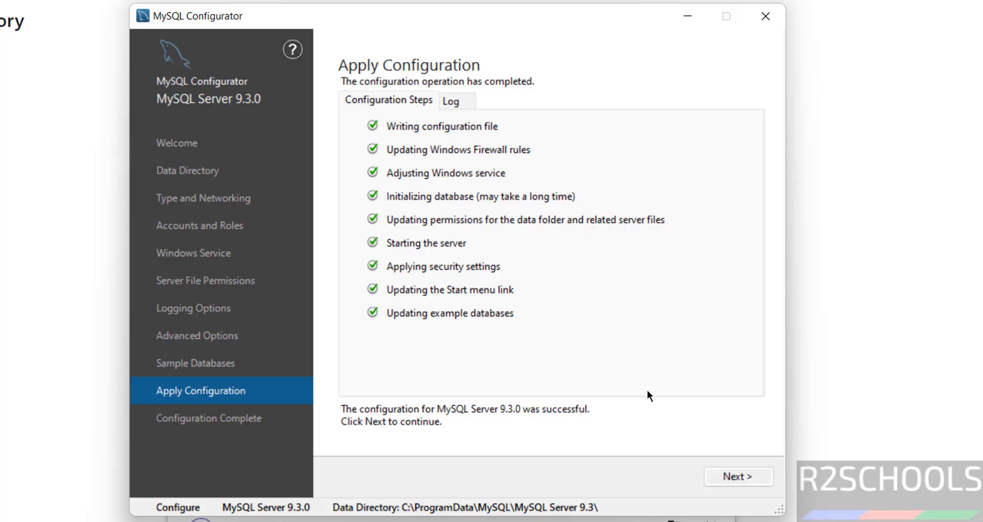
click(727, 476)
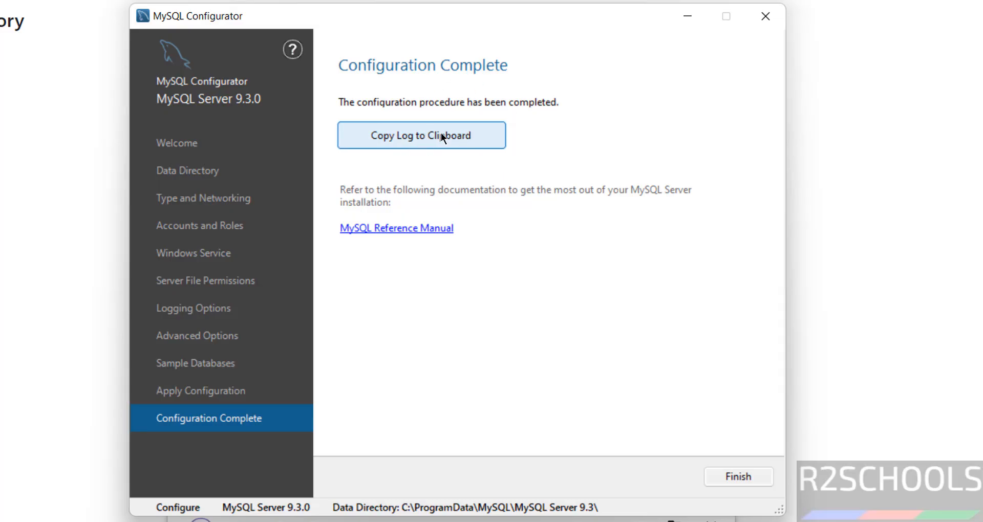
Close the Configurator and confirm the MySQL folder in All apps lists the 9.3 entries
click(724, 474)
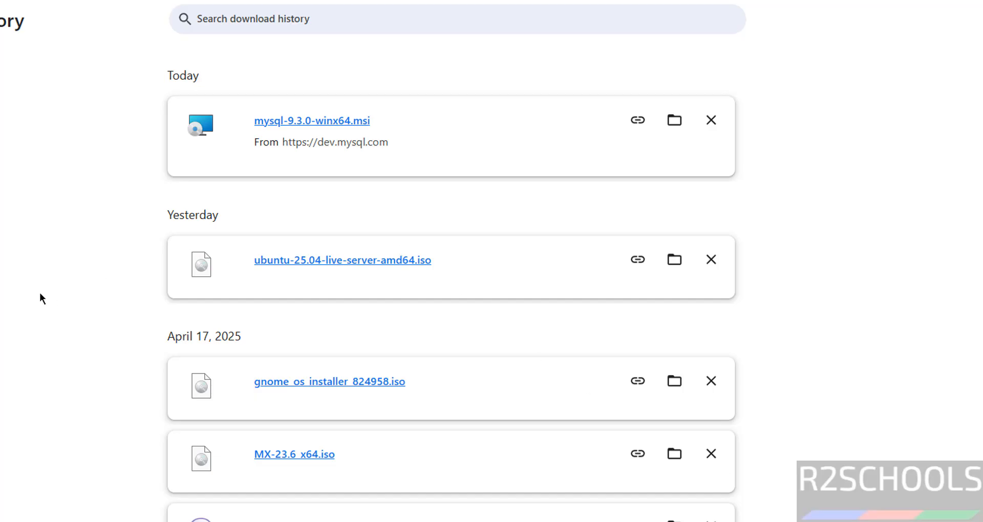
key(super)
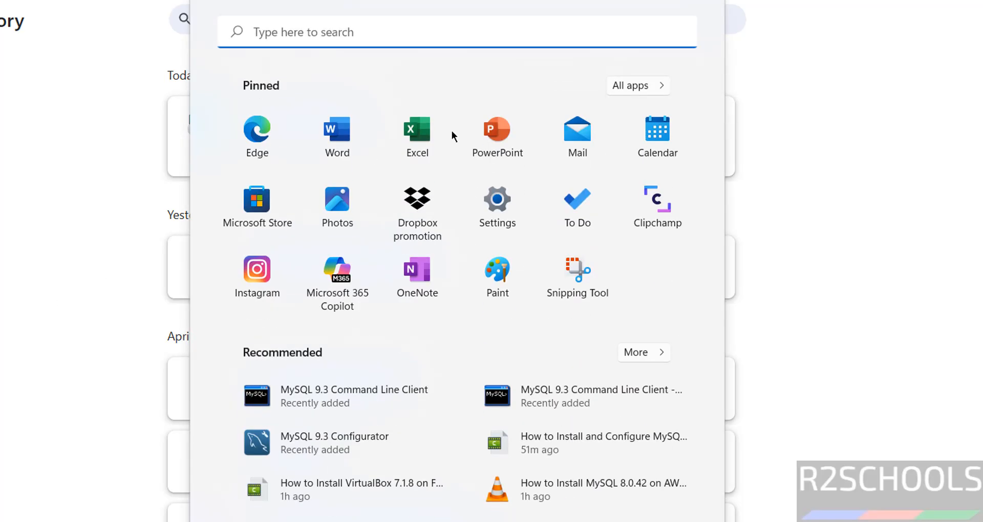
click(630, 90)
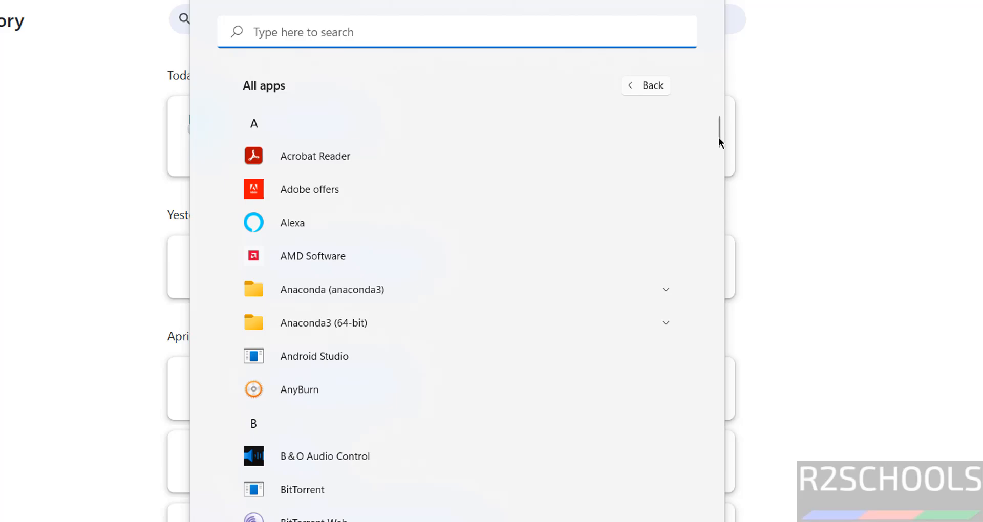
drag(718, 137, 726, 346)
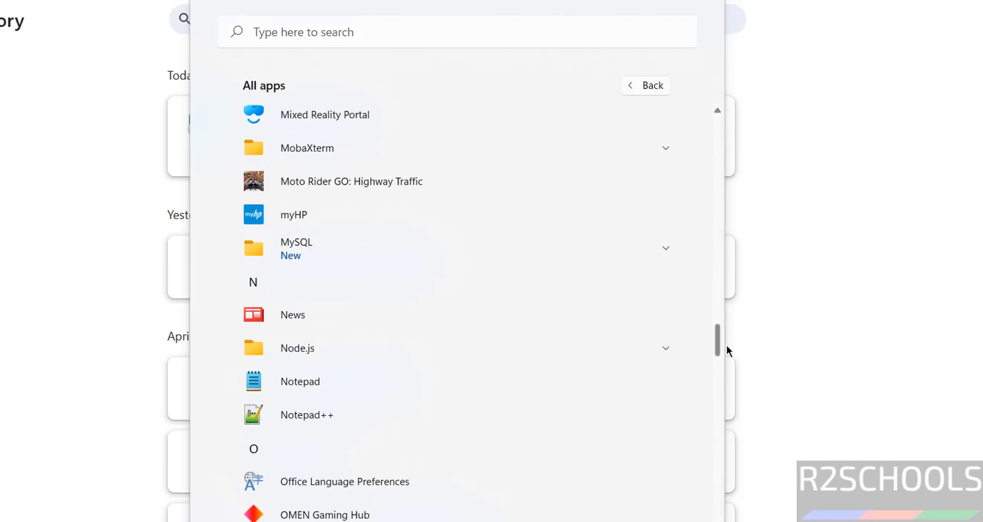
click(653, 248)
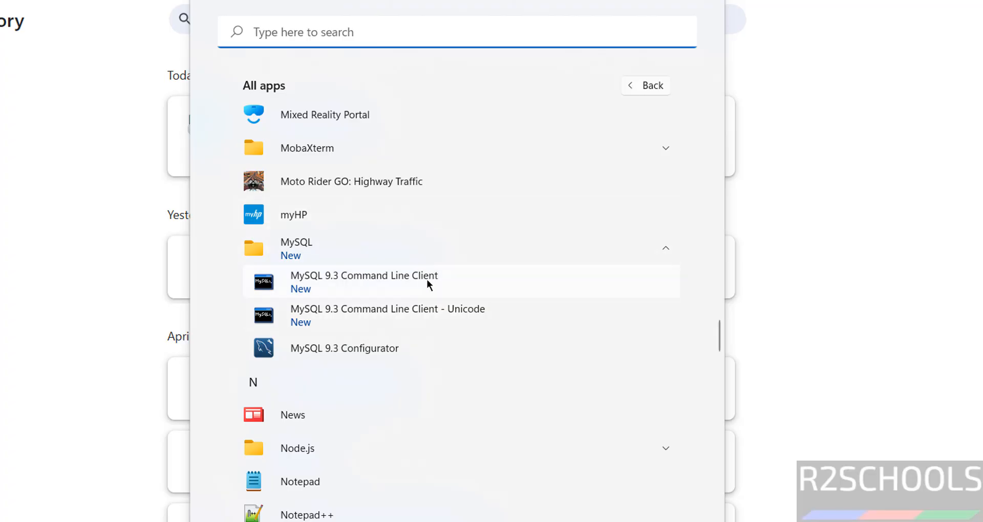
click(81, 333)
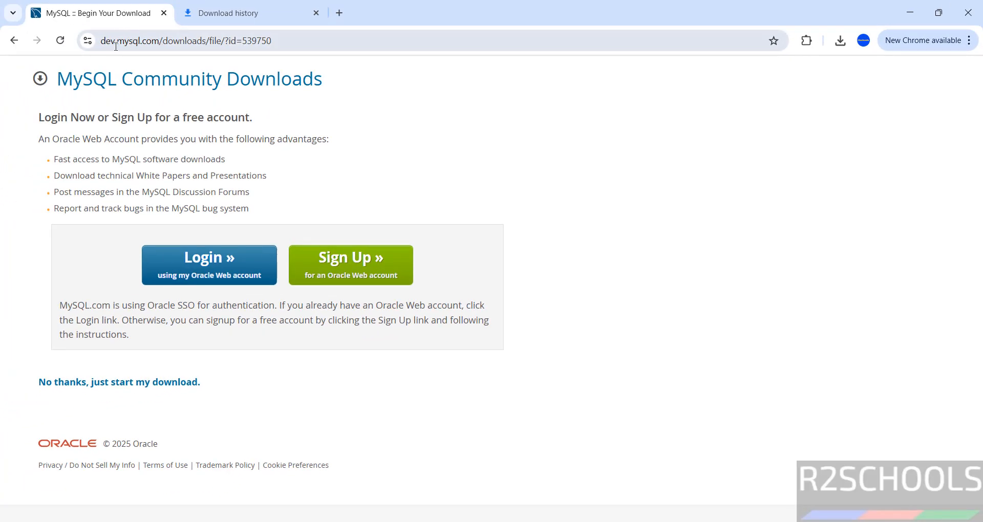
Navigate back to the Community Downloads list and open the MySQL Workbench download page
click(116, 47)
click(14, 44)
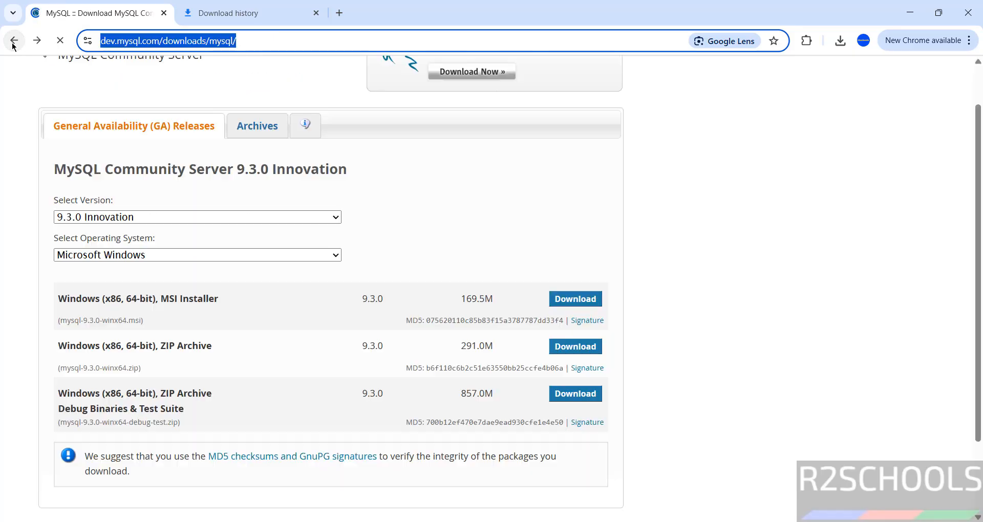
click(14, 41)
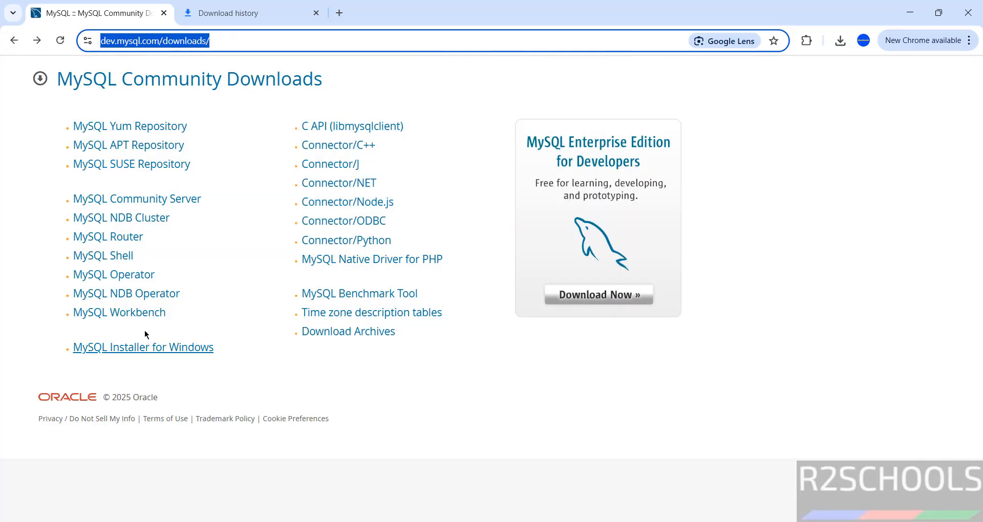
click(143, 313)
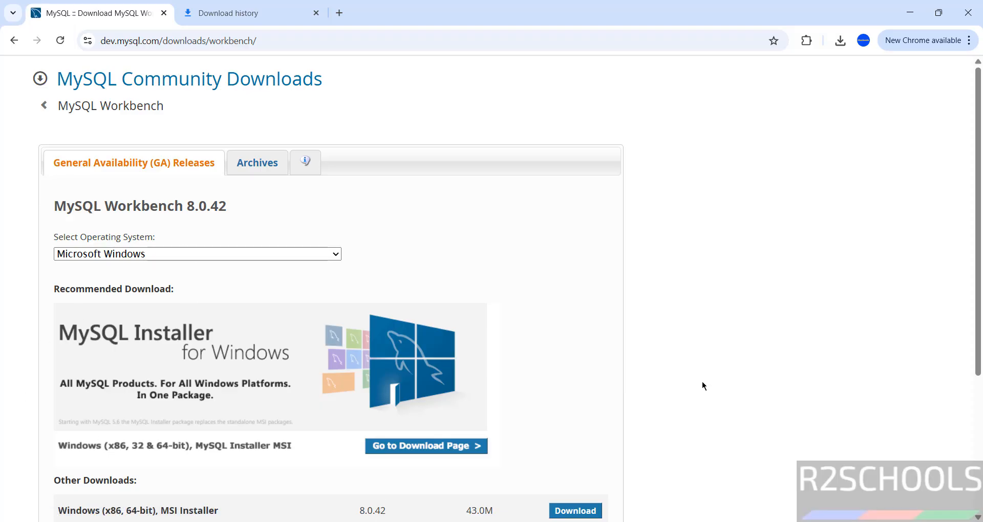
Download the Workbench 8.0.42 Windows MSI without signing in and check its progress in download history
scroll(689, 392, down, 2)
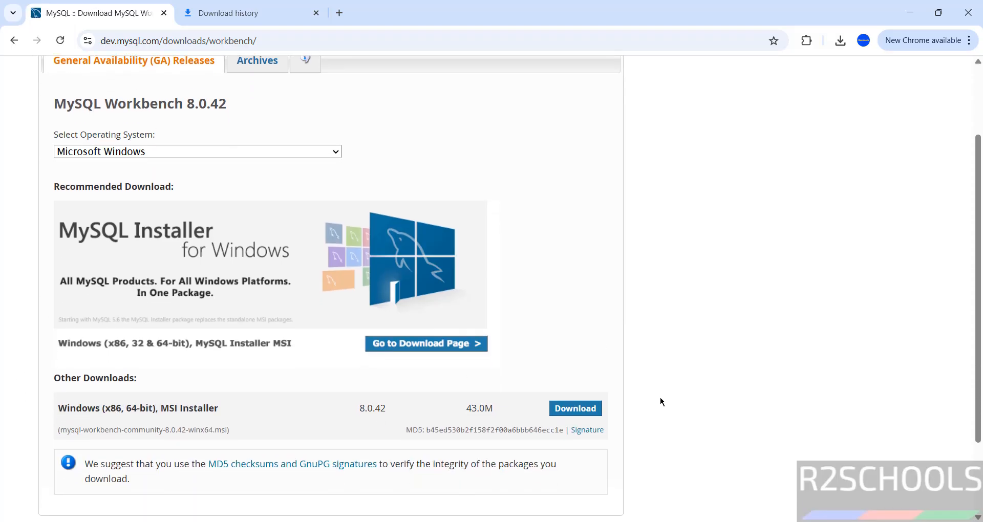
click(578, 408)
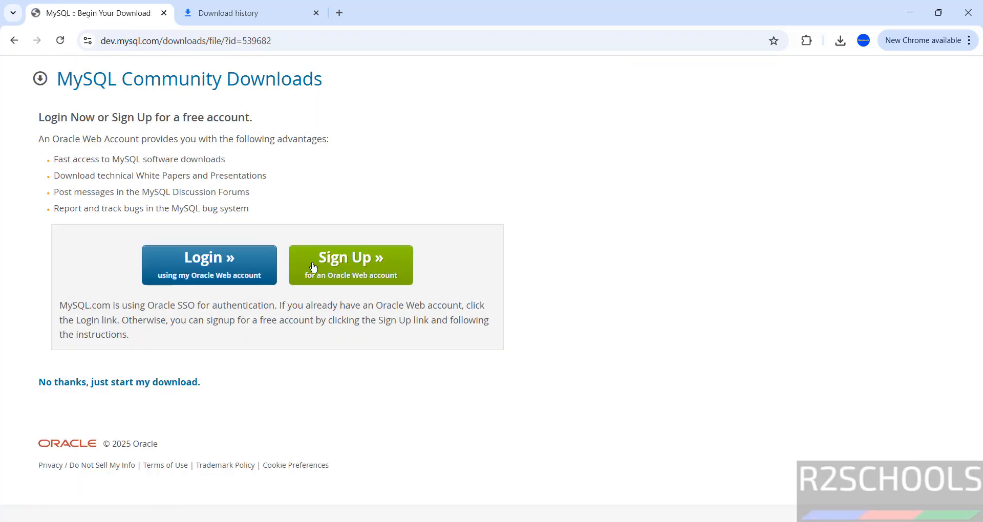
click(124, 382)
click(231, 12)
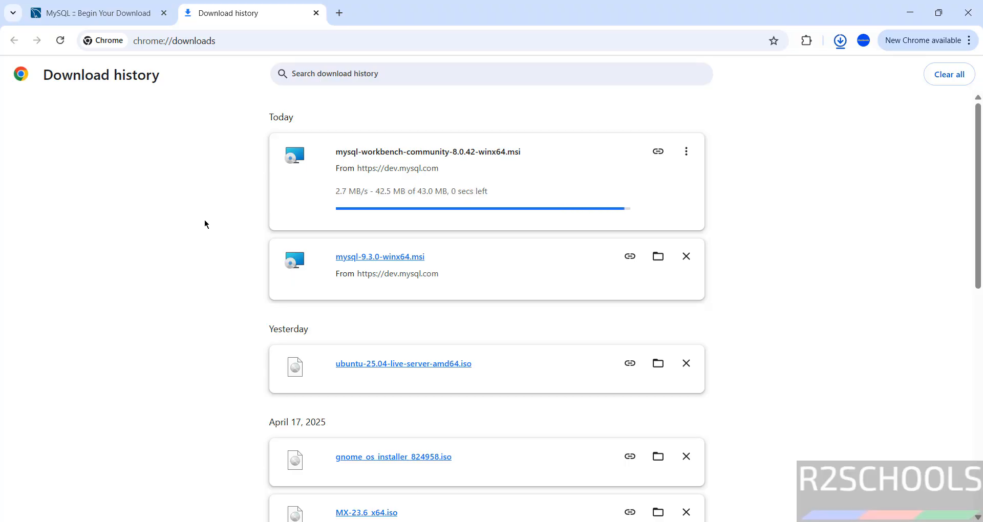
Run the installer and install Workbench 8.0 CE, Complete setup, into C:\Program Files\MySQL\MySQL Workbench 8.0 CE\
click(358, 153)
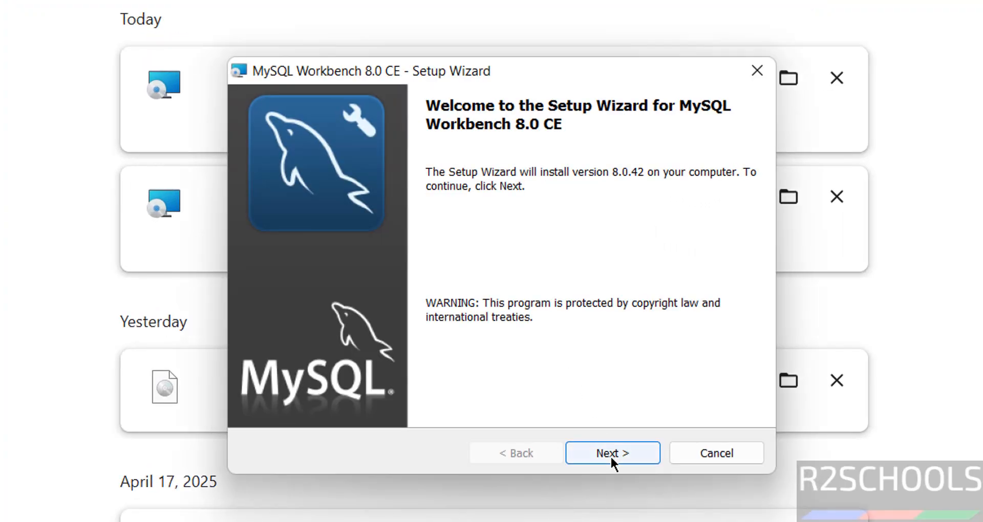
click(611, 459)
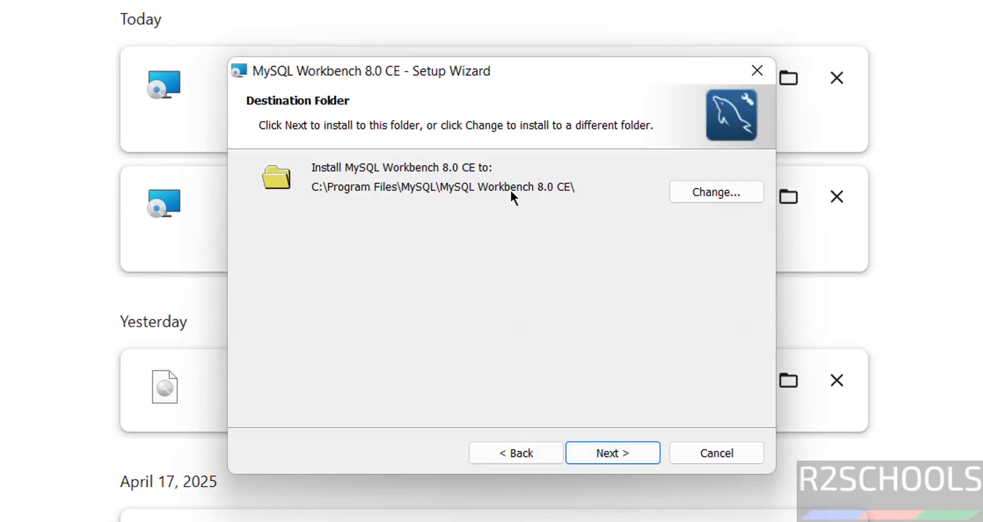
click(617, 453)
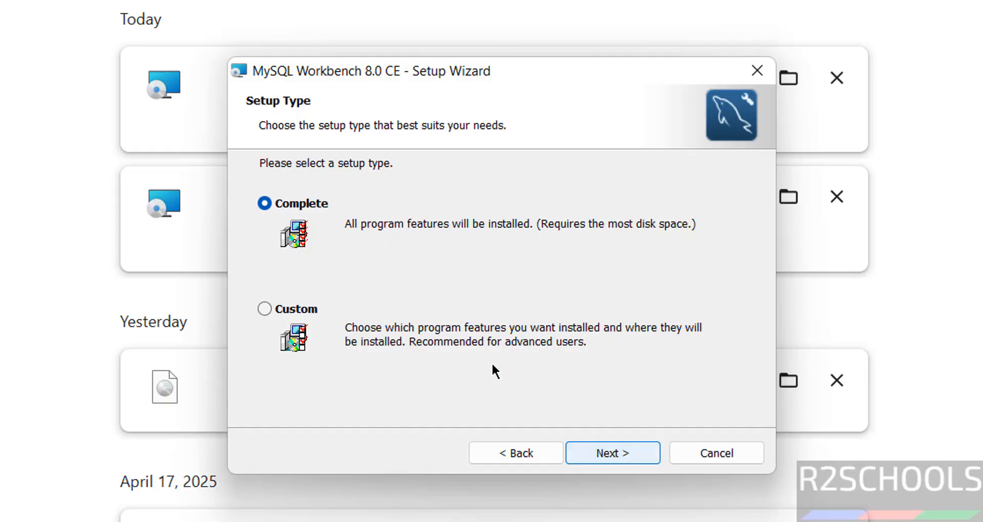
click(591, 456)
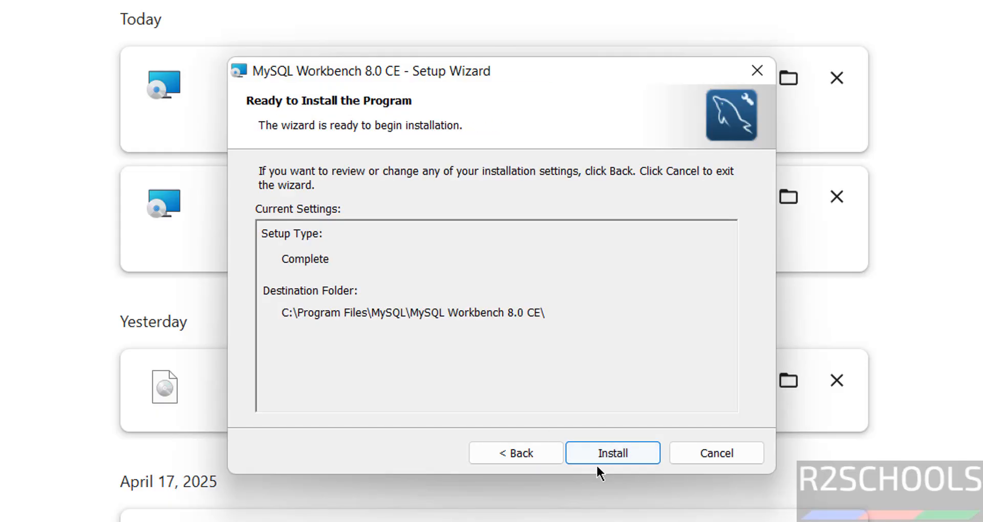
click(598, 465)
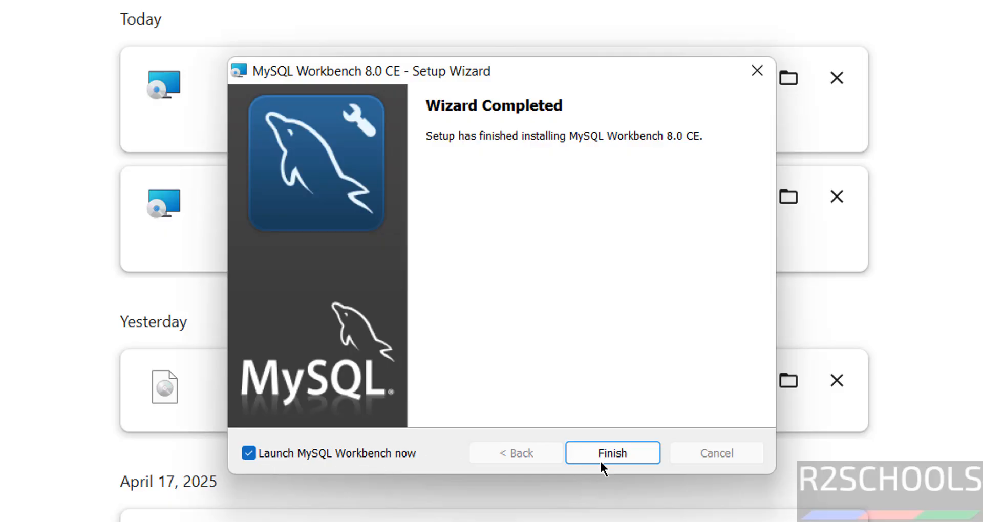
Launch Workbench and add a connection named mysql93 for root at 127.0.0.1:3306, choosing Store in Vault
click(619, 463)
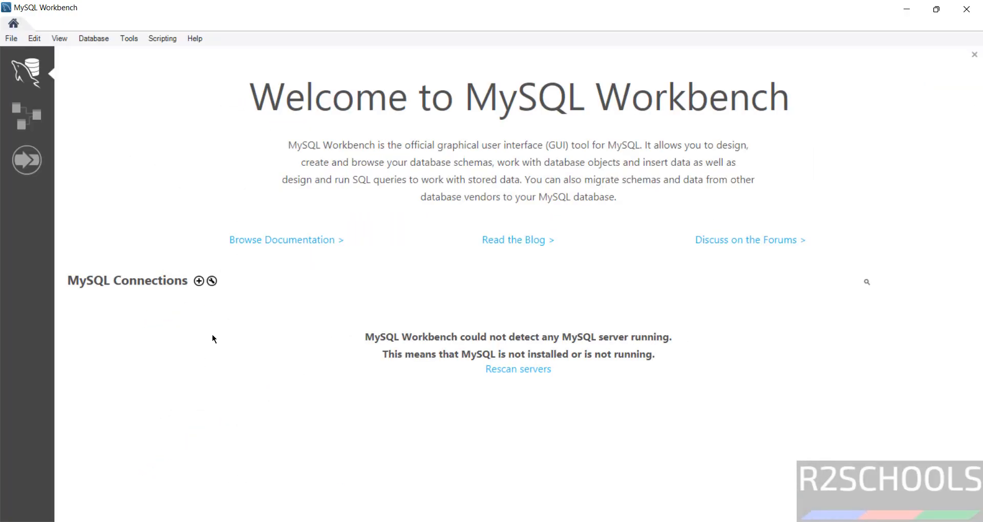
click(198, 281)
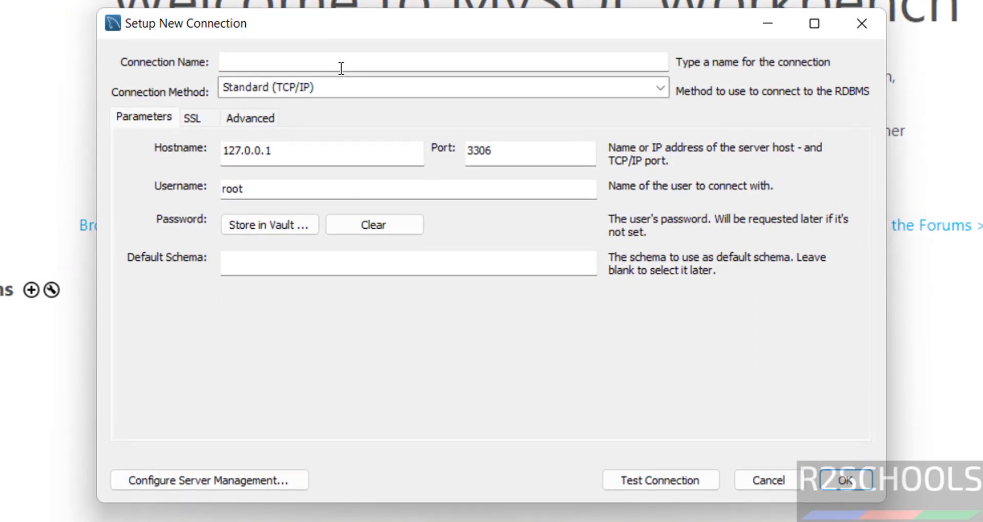
text(mysql93)
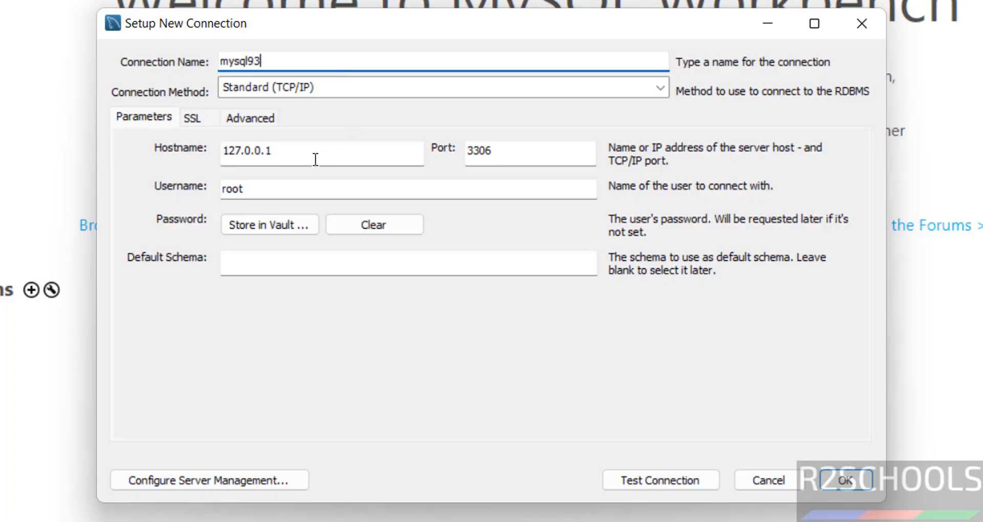
drag(314, 155, 209, 163)
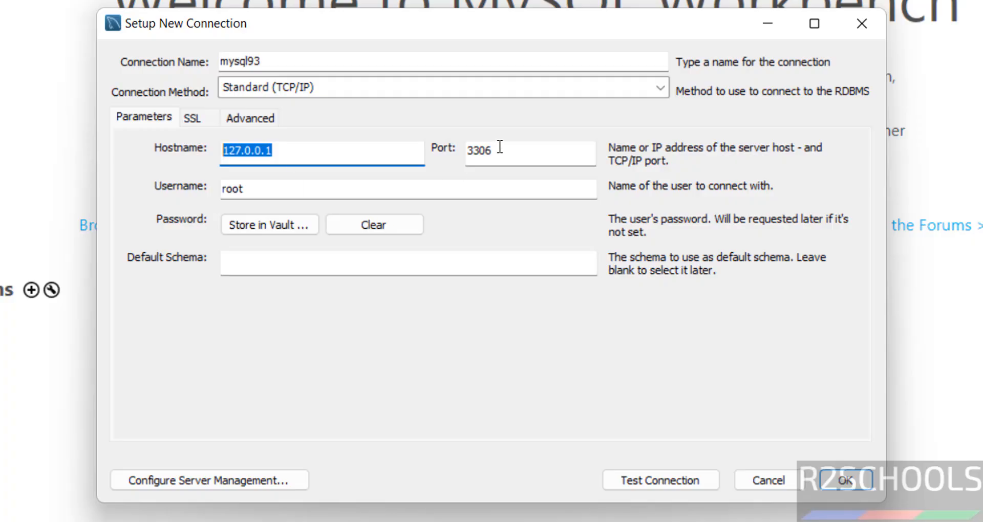
drag(278, 191, 203, 184)
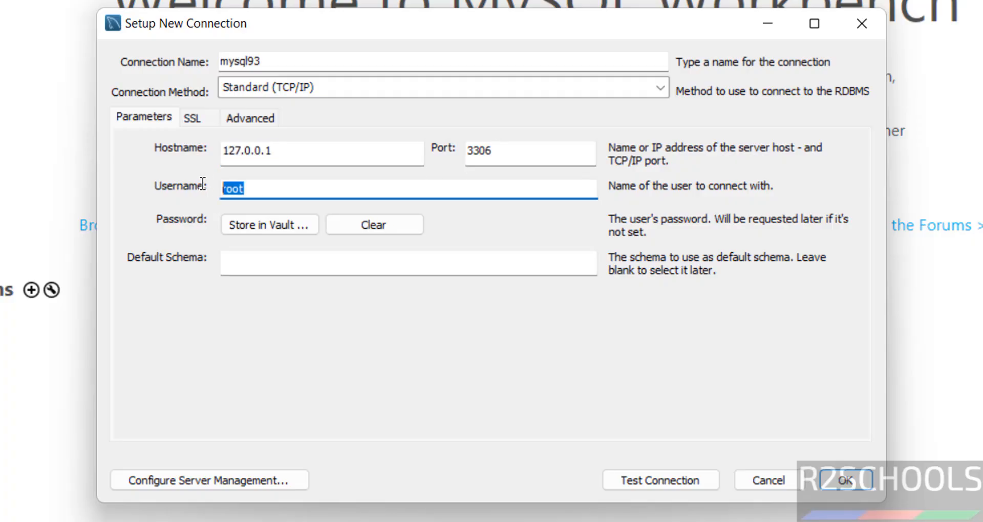
click(252, 224)
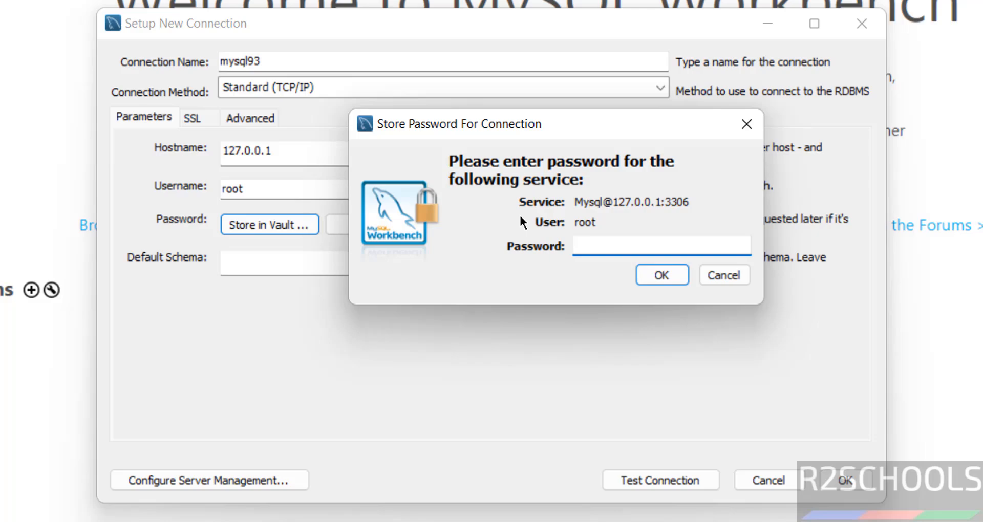
Store the root password in the vault for the mysql93 connection
click(623, 241)
text(**********)
key(Return)
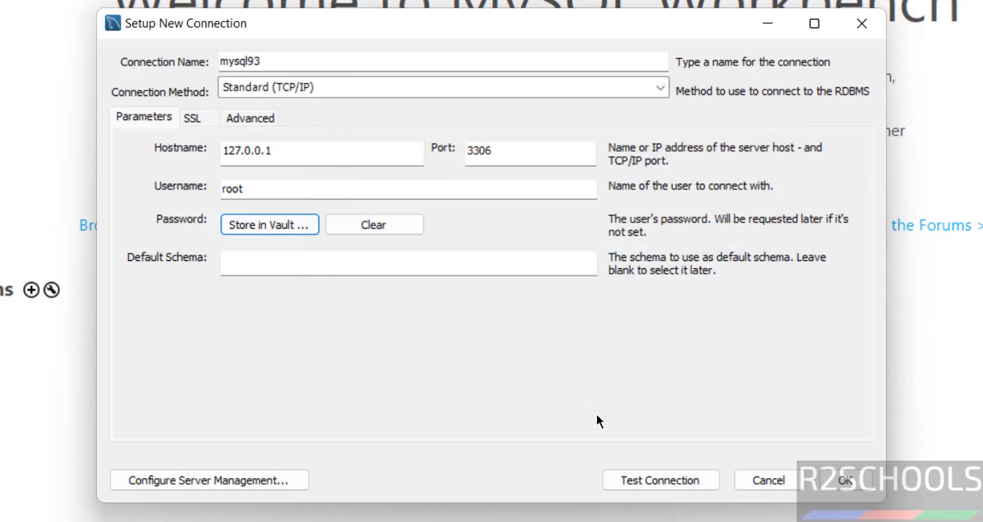
Test the mysql93 connection past the version warning, save it, and open its tile
click(647, 480)
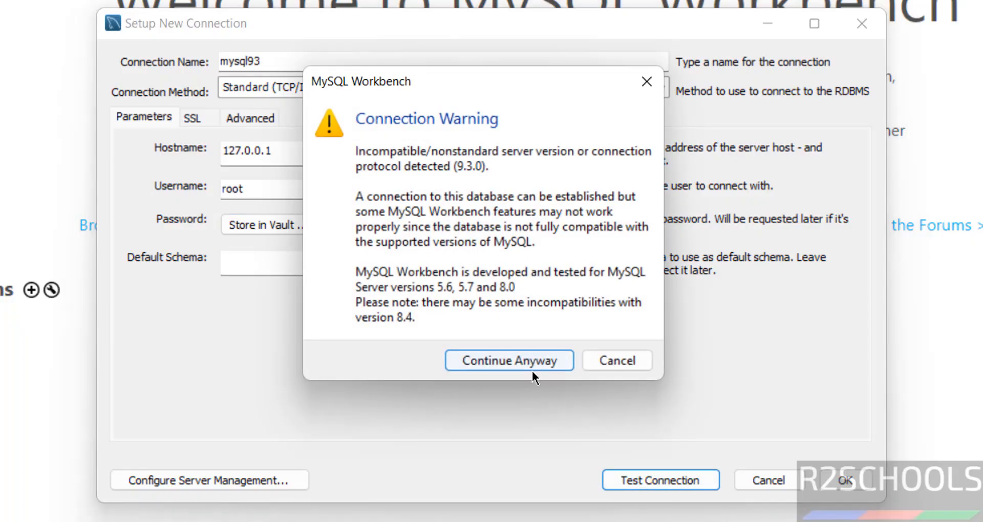
click(491, 358)
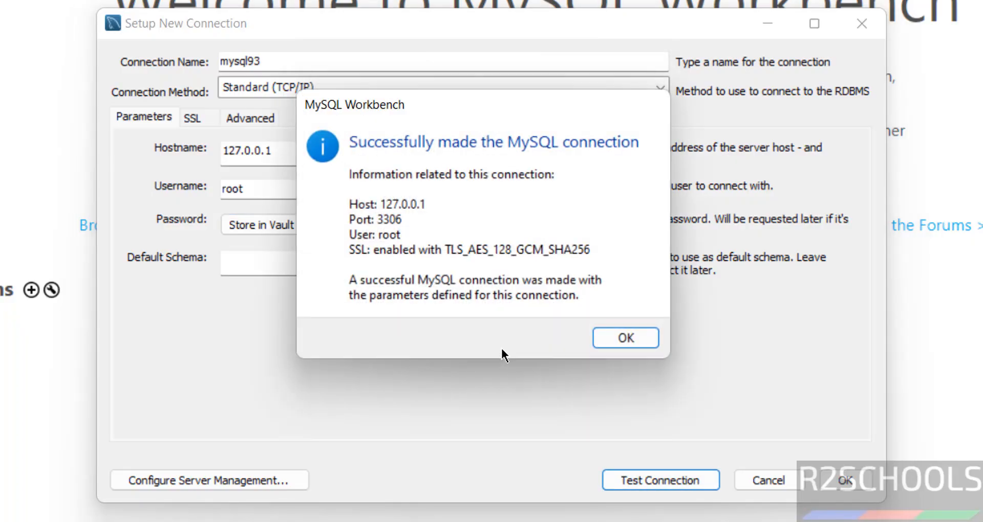
click(612, 339)
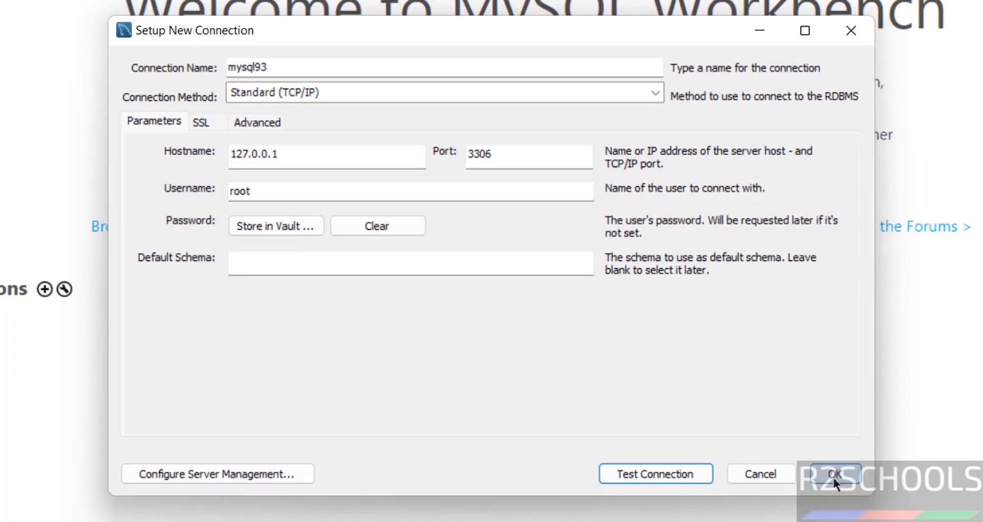
click(842, 480)
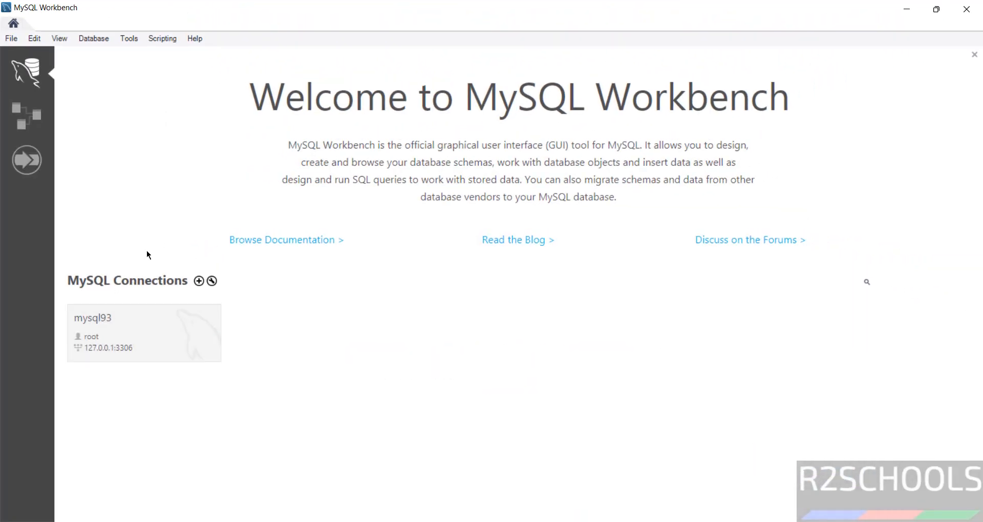
click(137, 336)
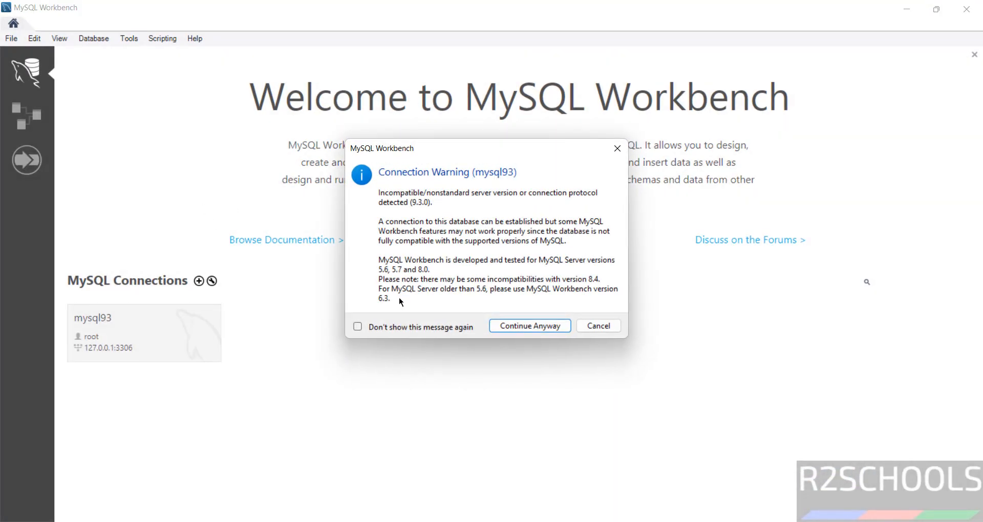
Open the session and run select version() in Query 1, getting 9.3.0, then open the Start menu
click(514, 328)
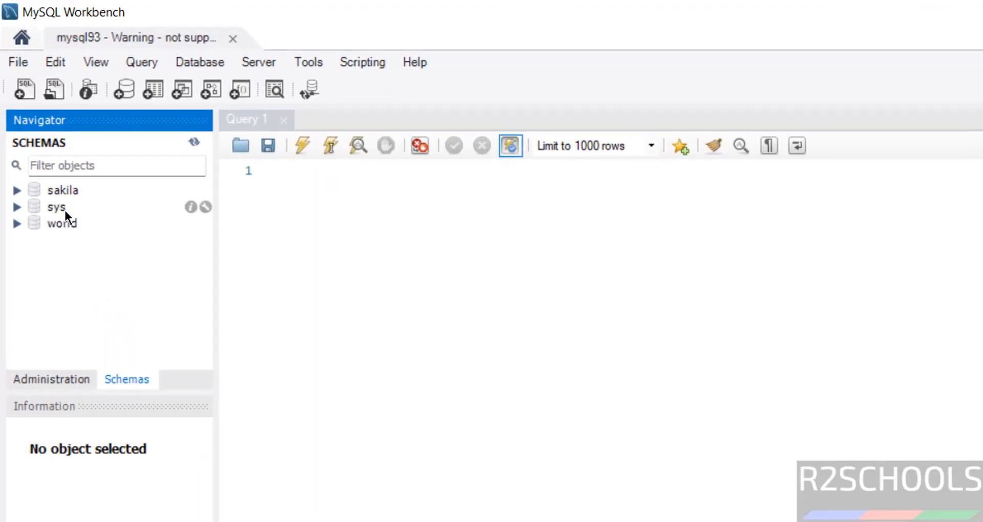
click(340, 194)
text(select version())
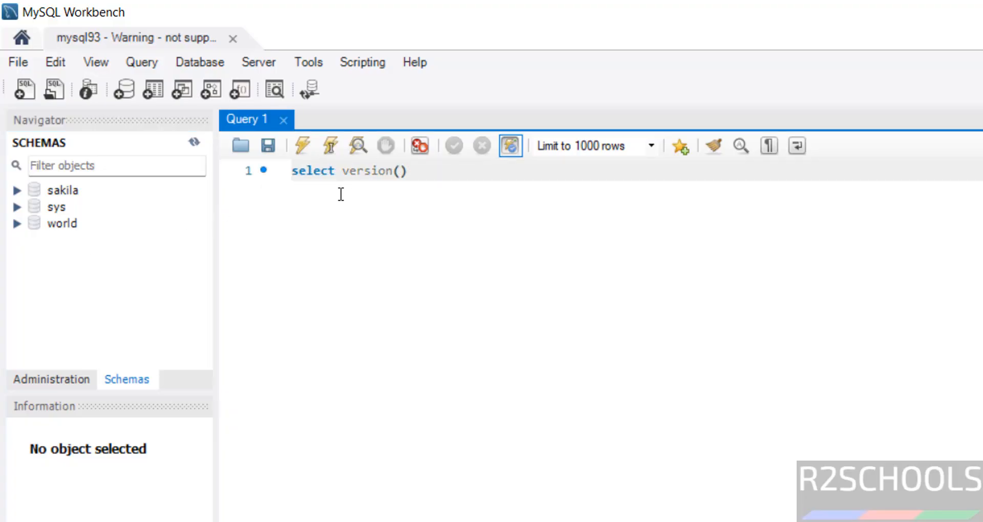
key(ctrl+a)
click(307, 145)
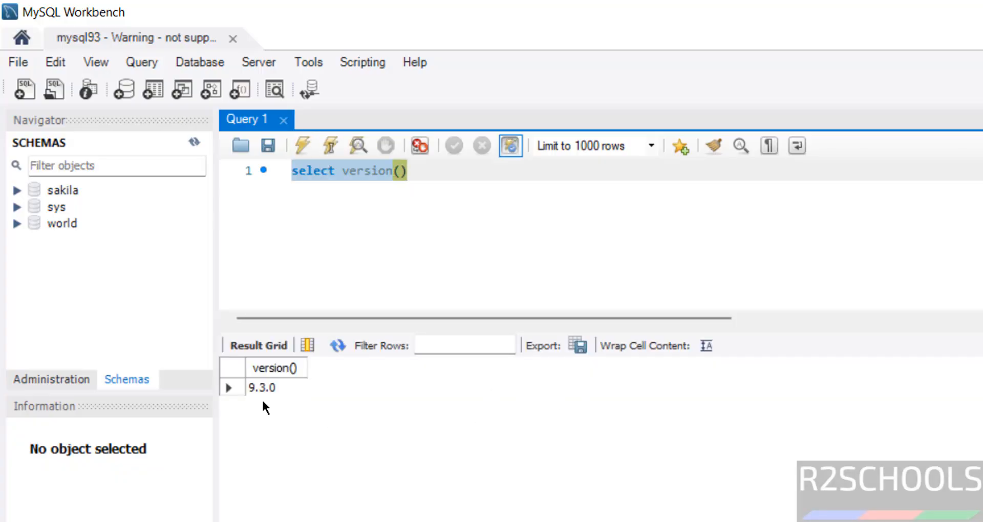
click(600, 208)
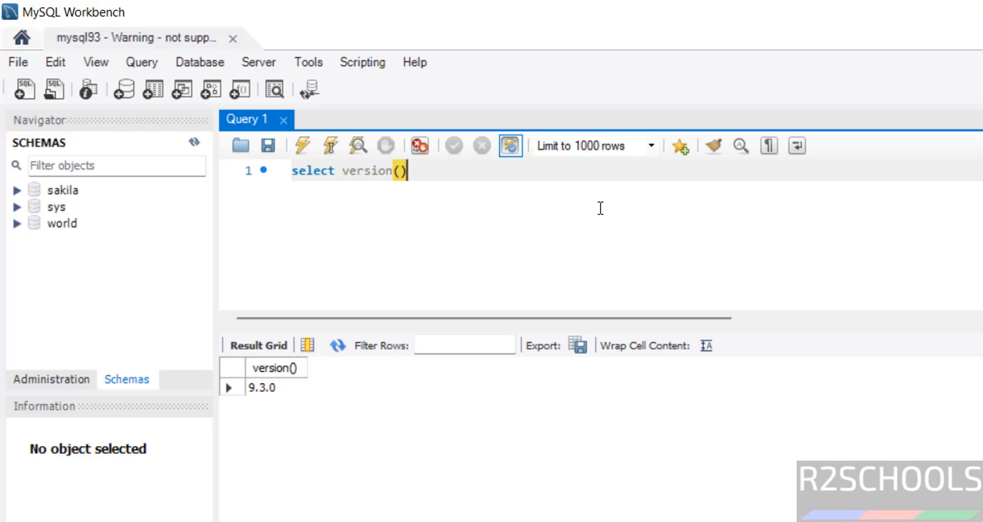
key(super)
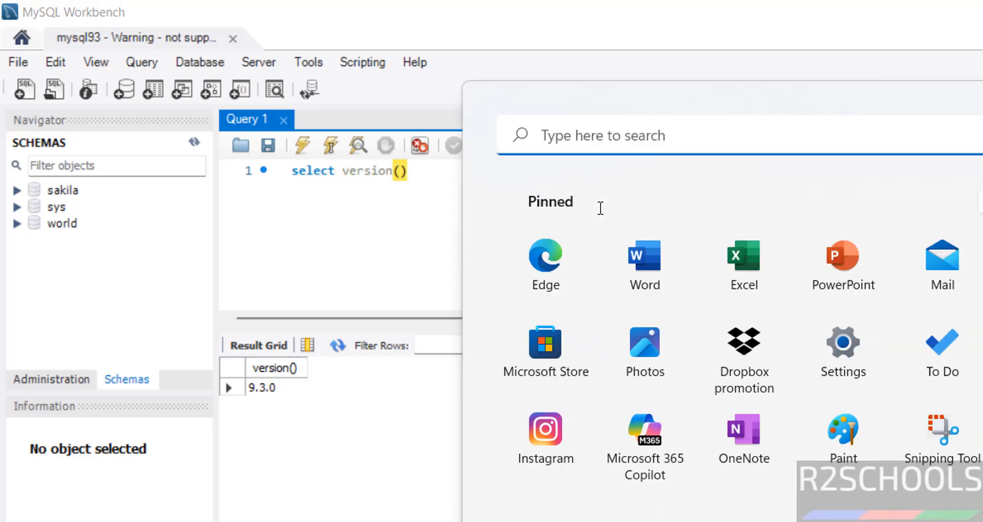
Find DBeaver through Start menu search and launch it
text(v)
key(BackSpace)
text(dbeaver)
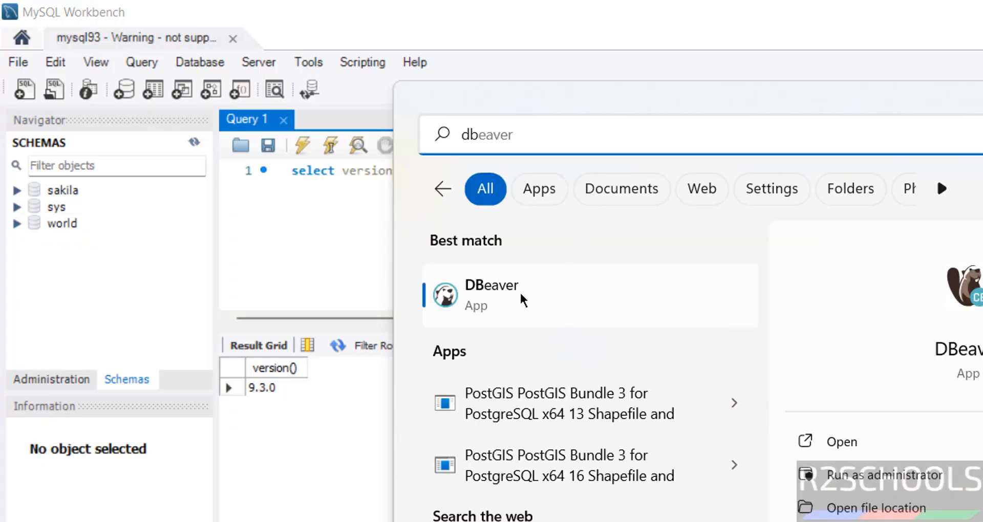
click(520, 291)
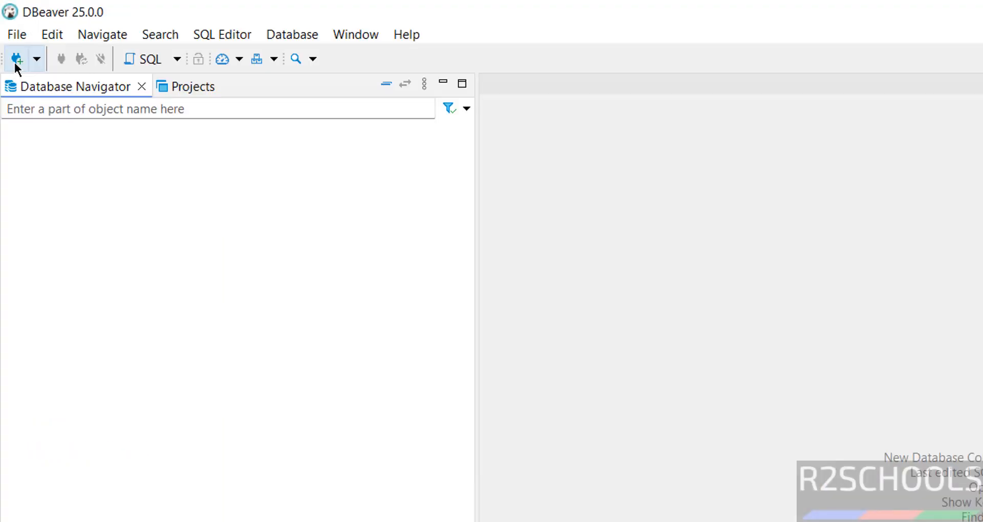
Create a MySQL connection to localhost:3306 with database sakila and enter the root password
click(18, 59)
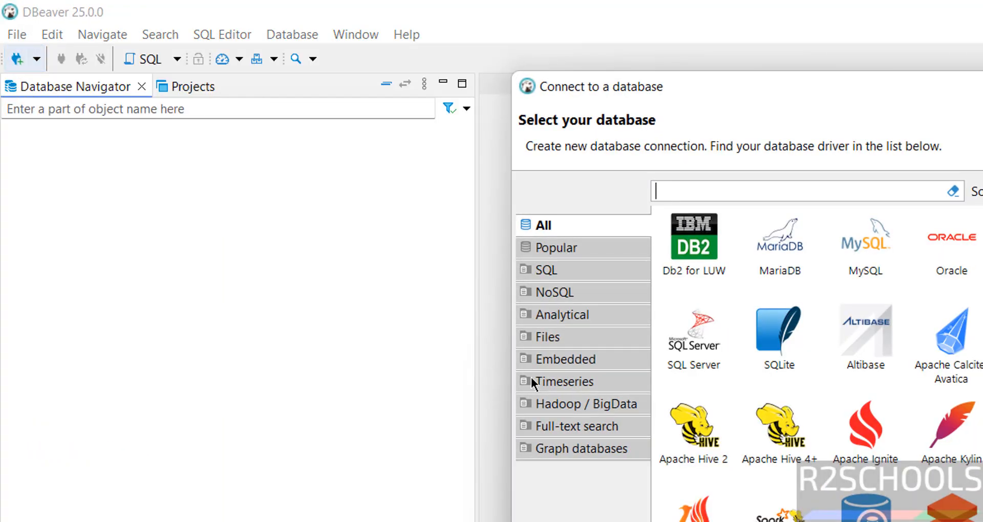
click(886, 248)
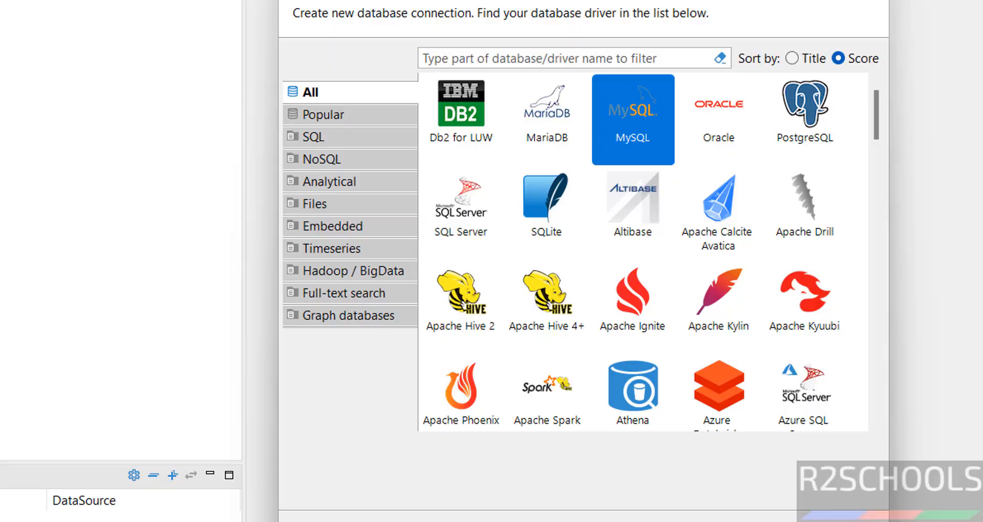
click(612, 521)
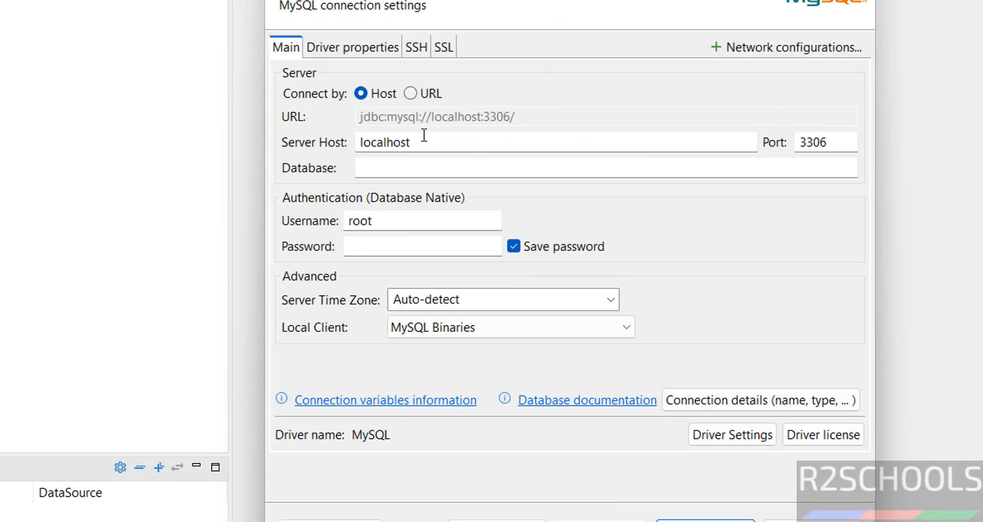
click(386, 165)
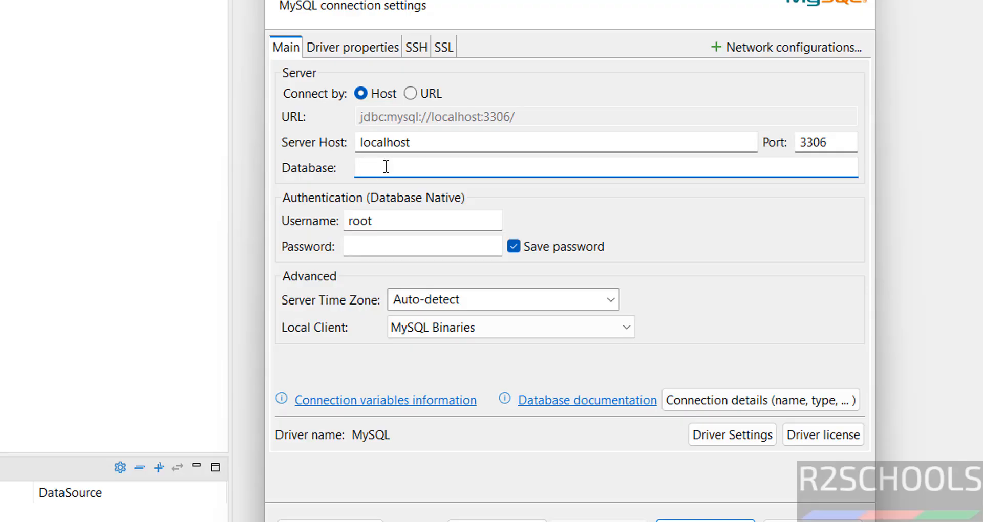
text(sakila)
click(363, 245)
text(ro)
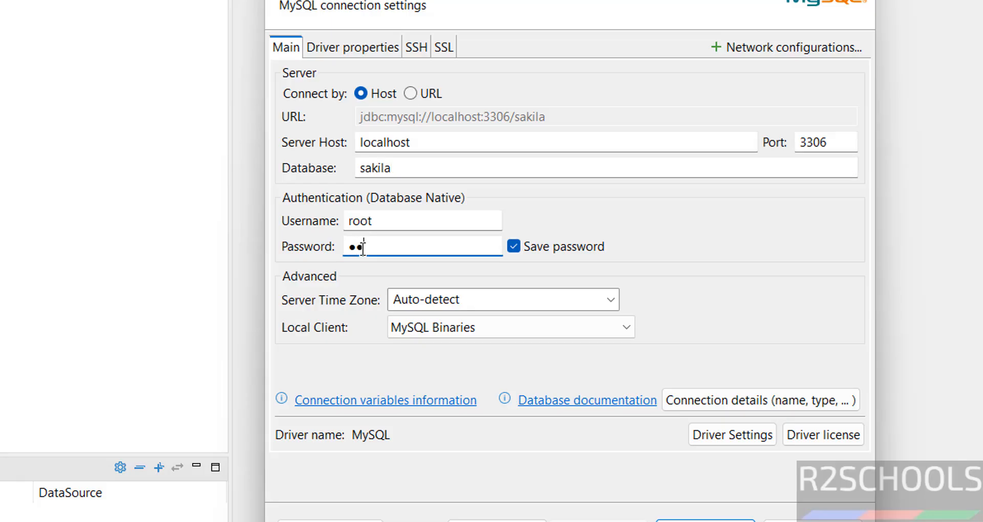
text(●●●●●●●)
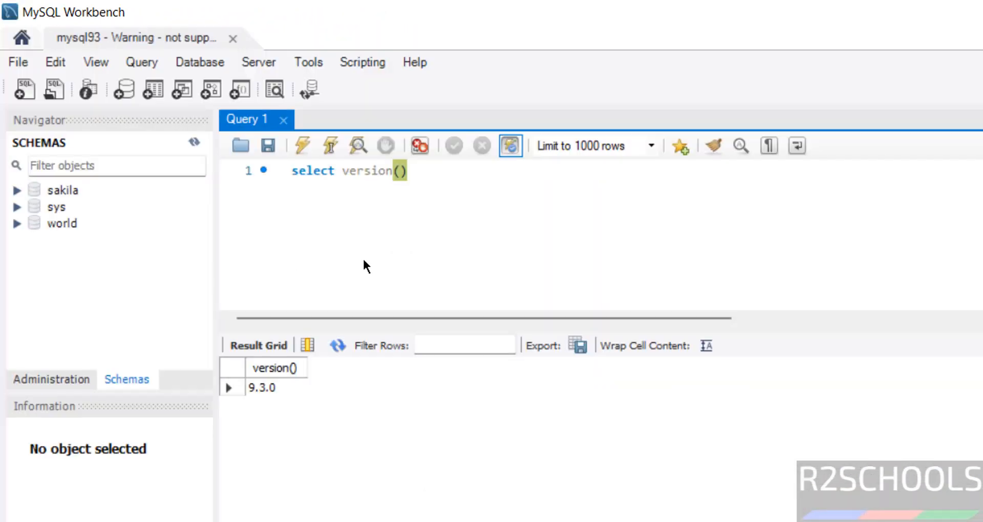
Replace the query with 'create database bank' and execute it
right_click(111, 277)
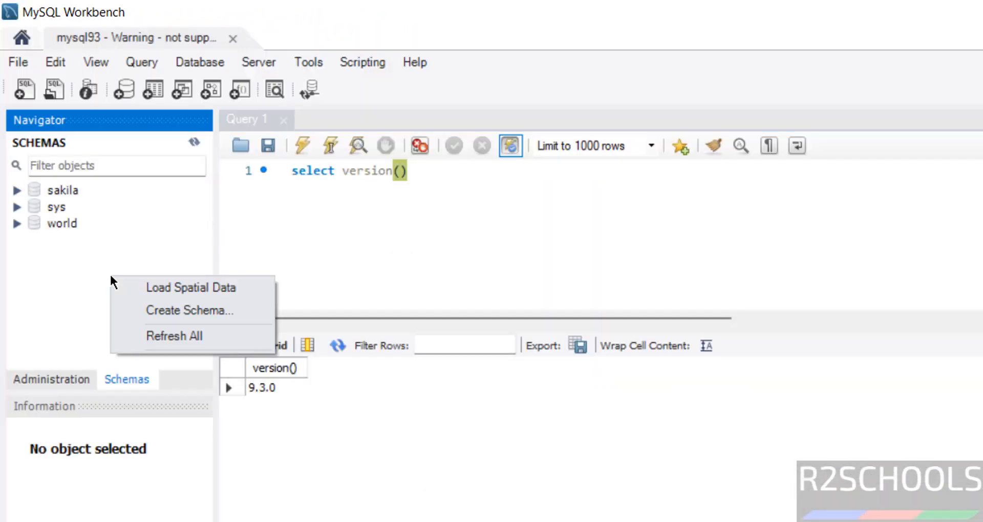
click(399, 202)
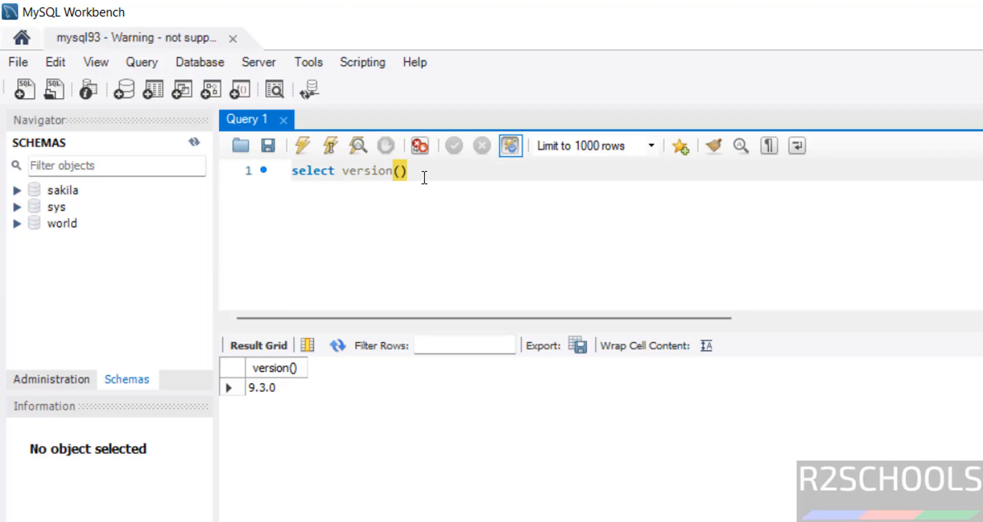
drag(424, 177, 226, 171)
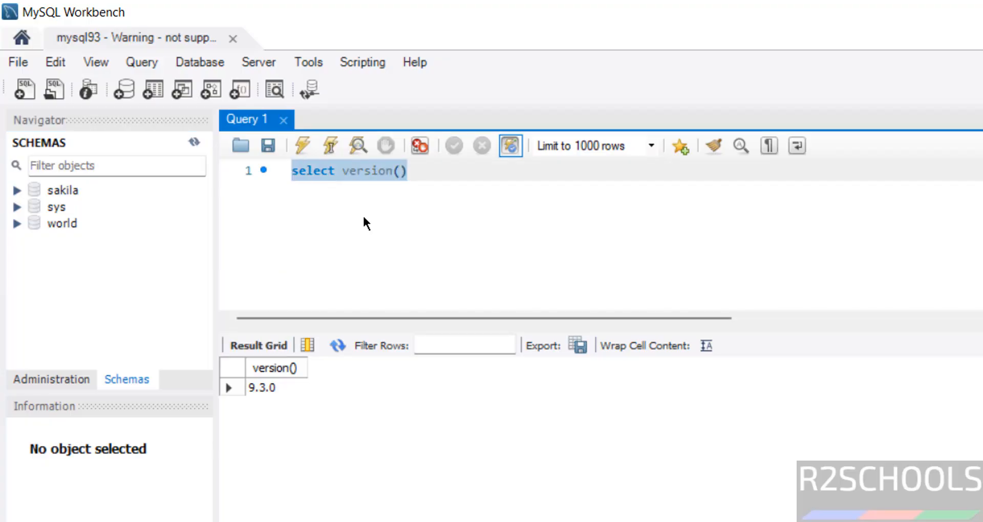
text(create da)
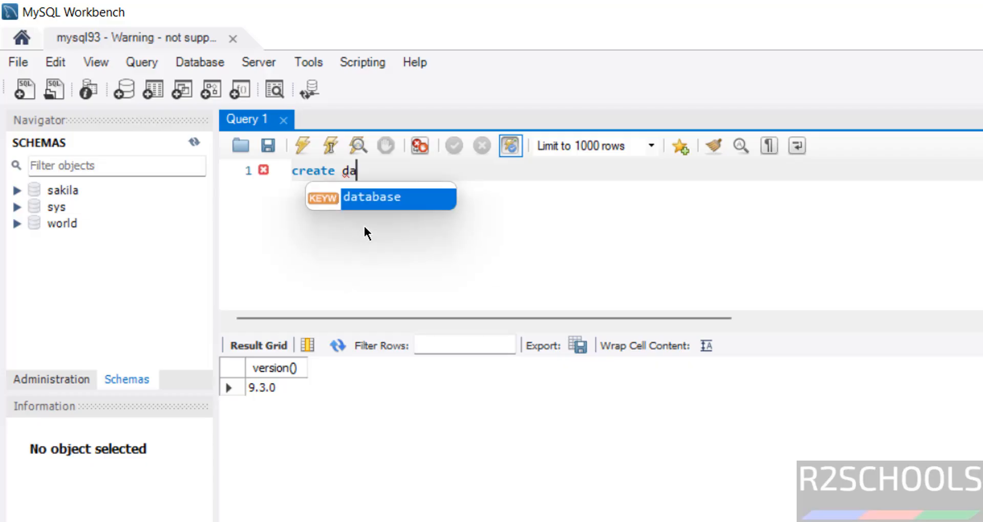
text(tab)
key(BackSpace)
text(b)
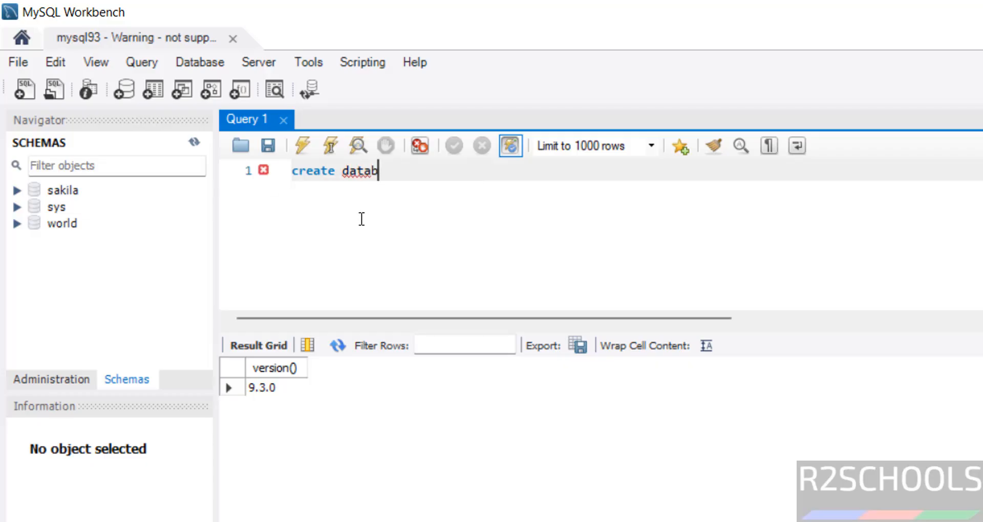
text(ase )
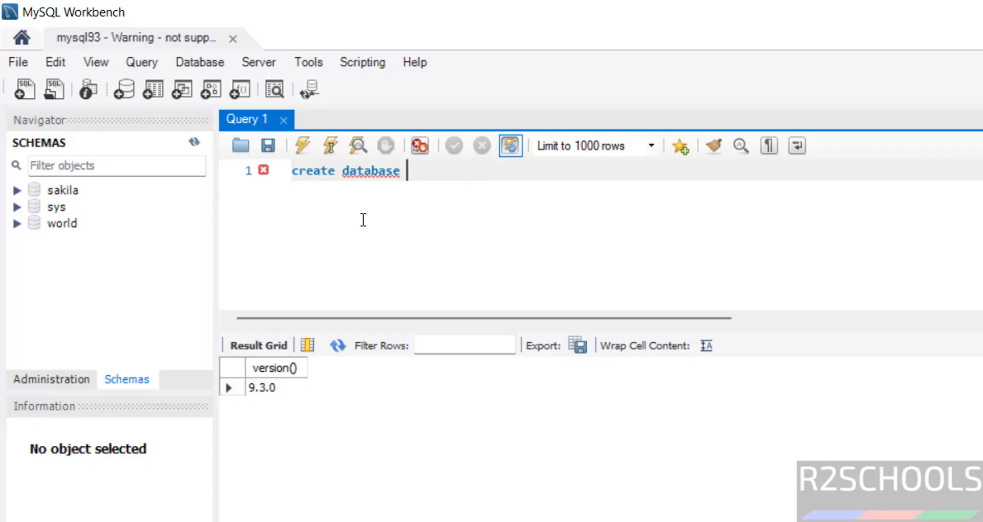
text(bank)
key(ctrl+a)
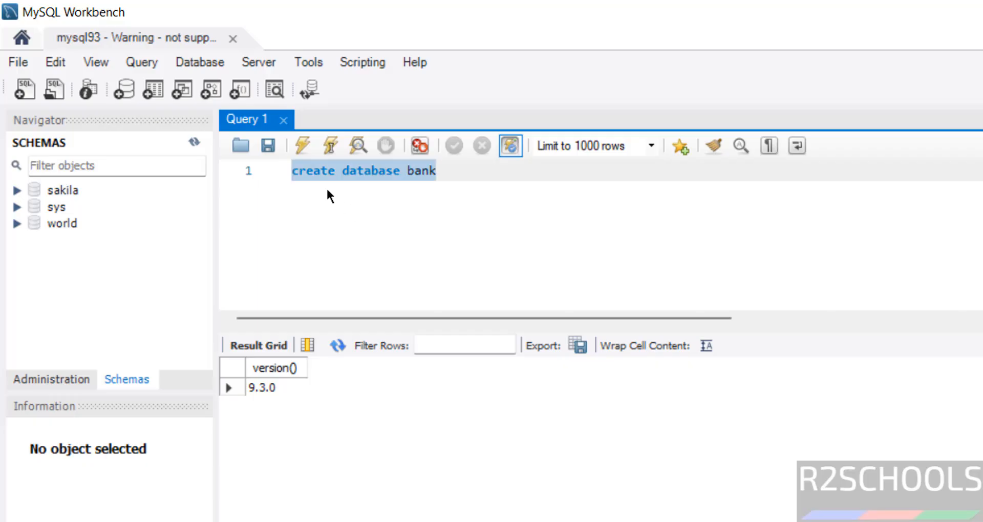
click(298, 148)
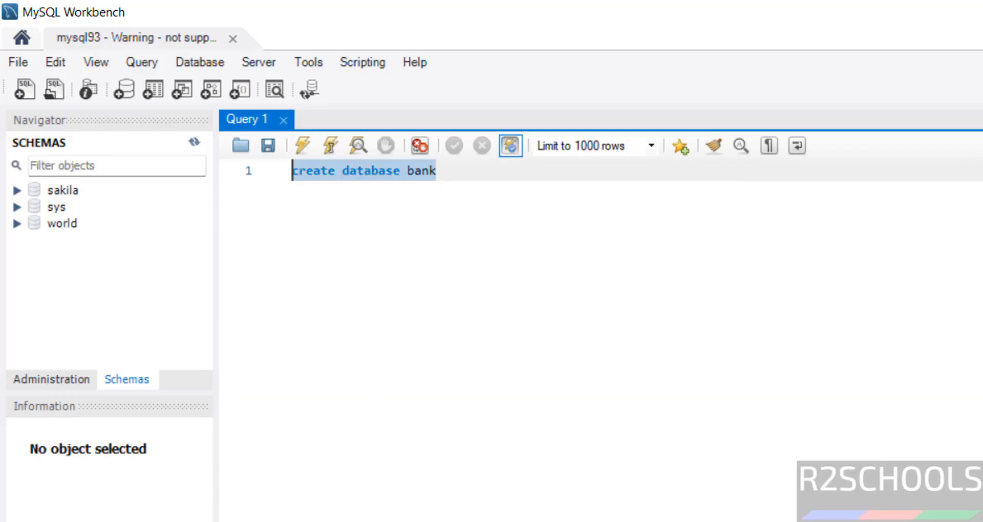
Refresh the Navigator schema list so bank appears beside sakila, sys and world
right_click(74, 264)
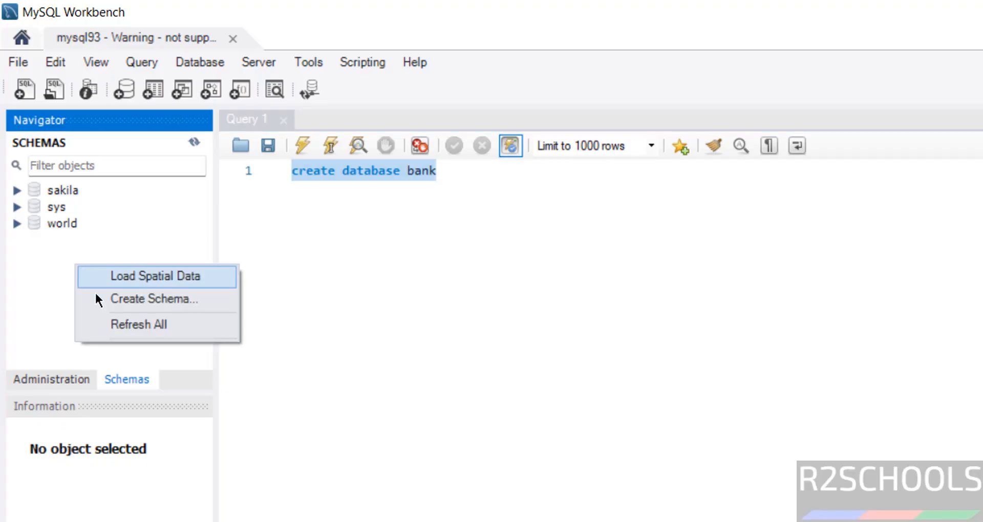
click(95, 320)
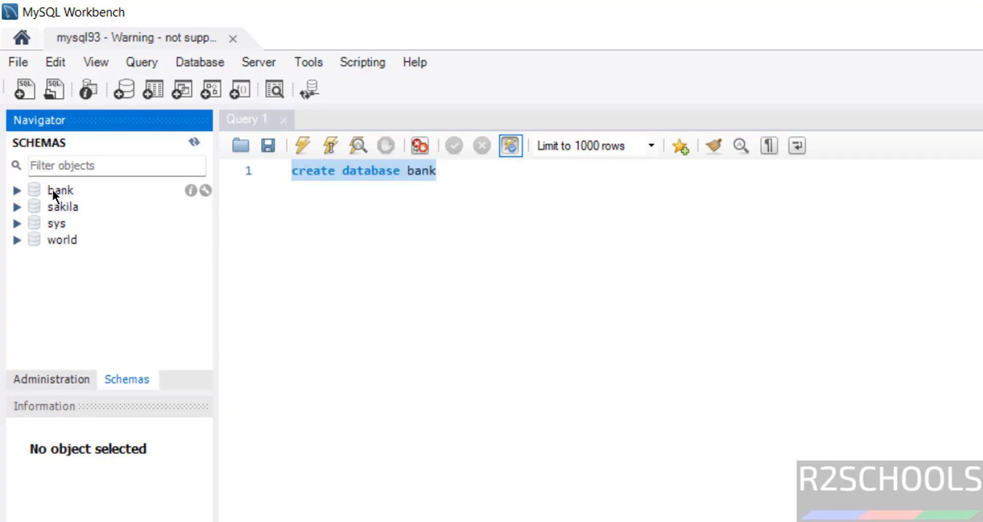
click(450, 334)
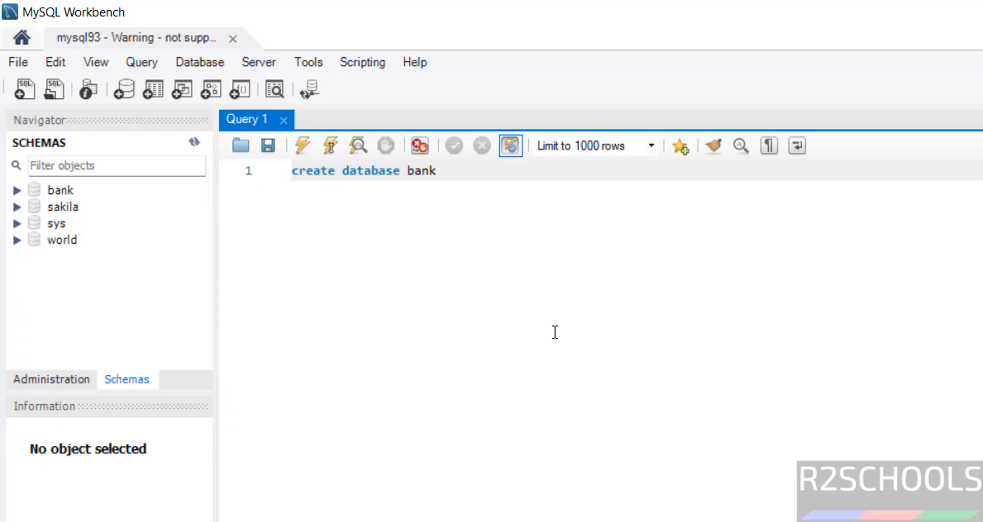
key(alt+Tab)
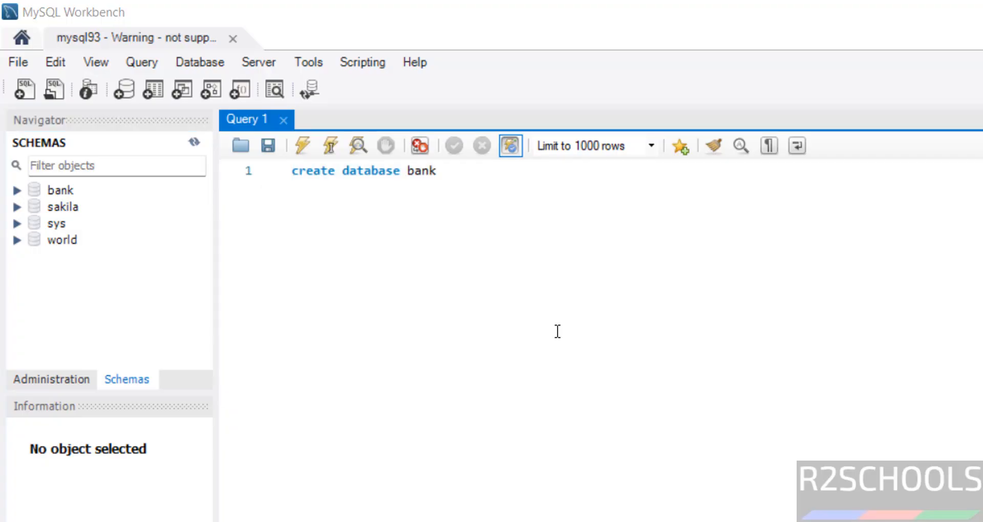
Launch the Windows Services console with services.msc from the Run dialog
key(super+r)
text(servic)
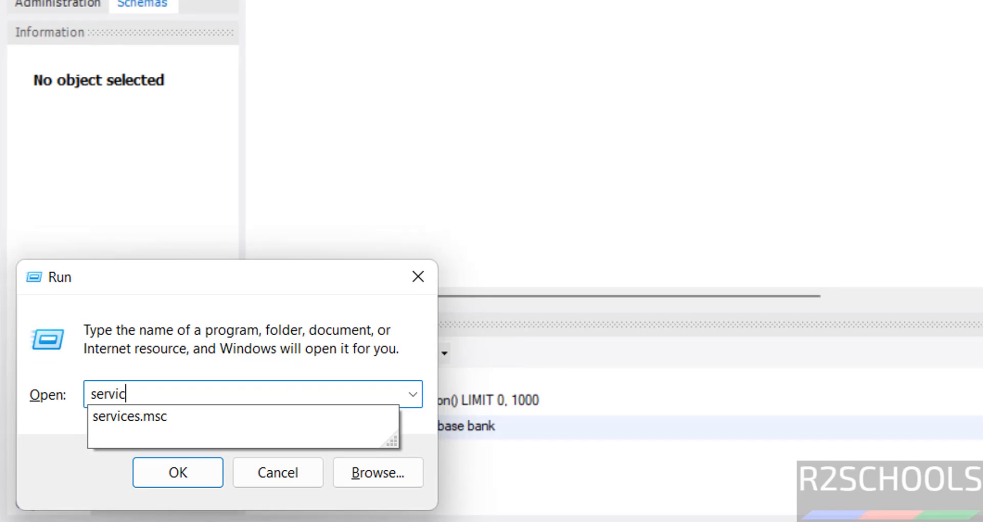
text(es.msc)
key(Return)
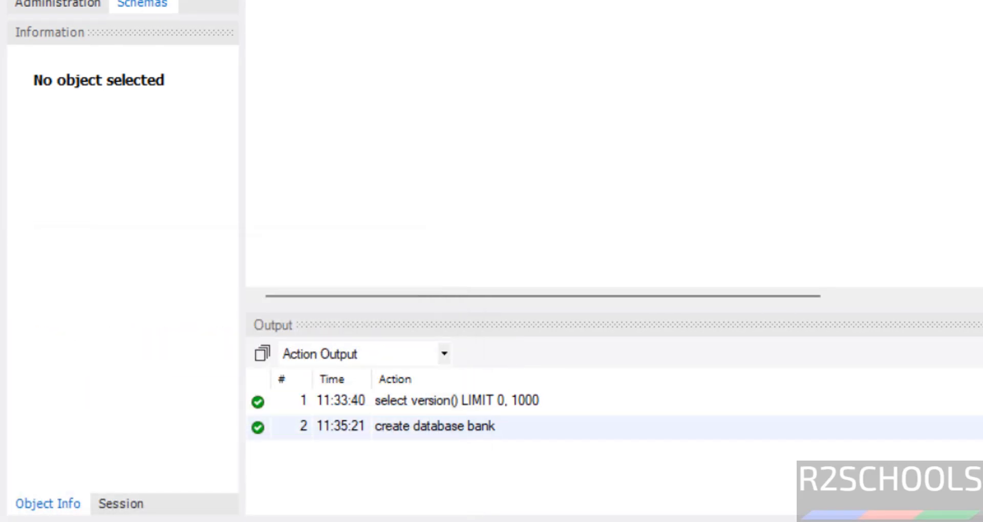
Select the MySQL93 service, shown Running with Automatic startup, leaving it running
click(361, 195)
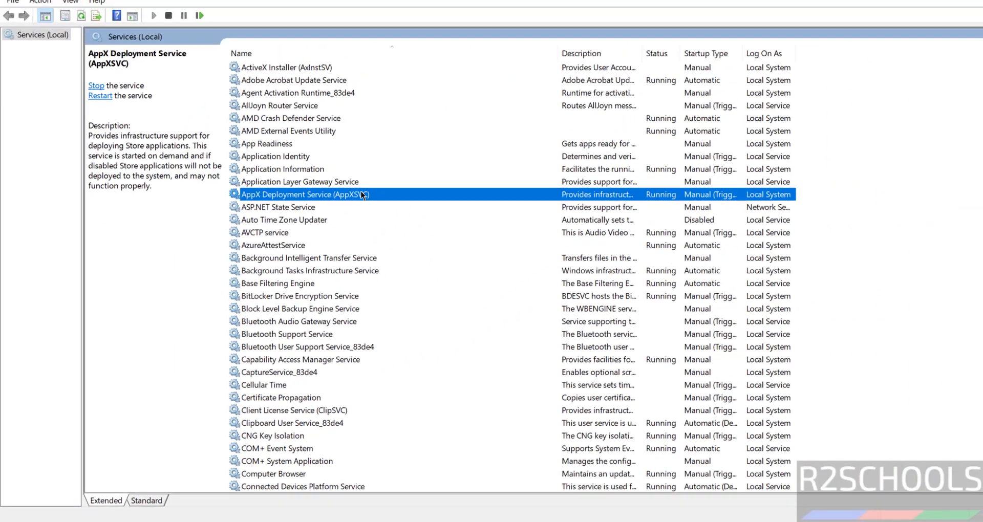
key(m)
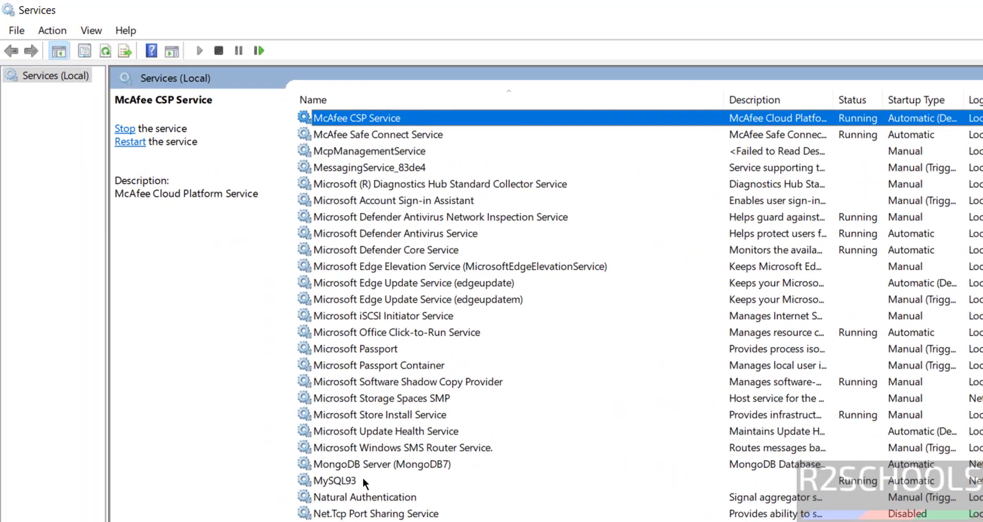
click(360, 481)
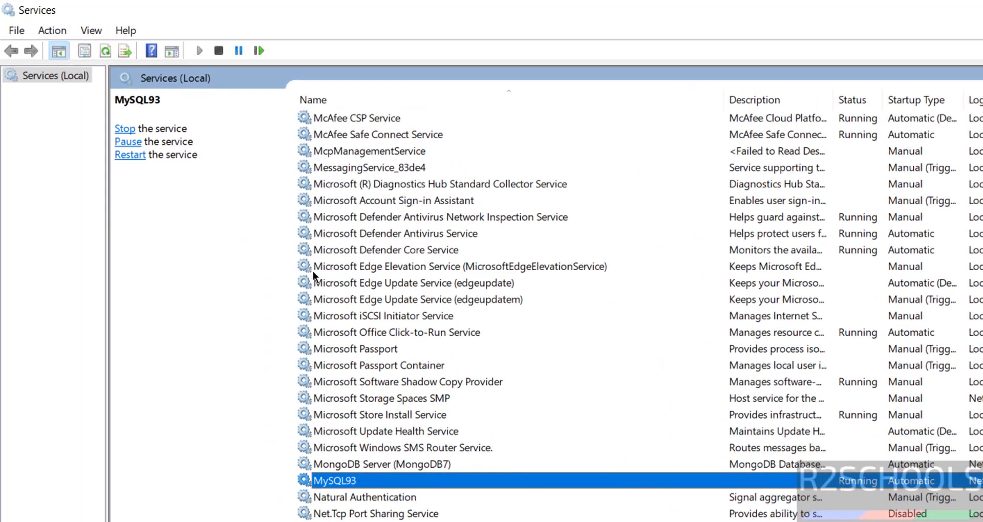
right_click(357, 484)
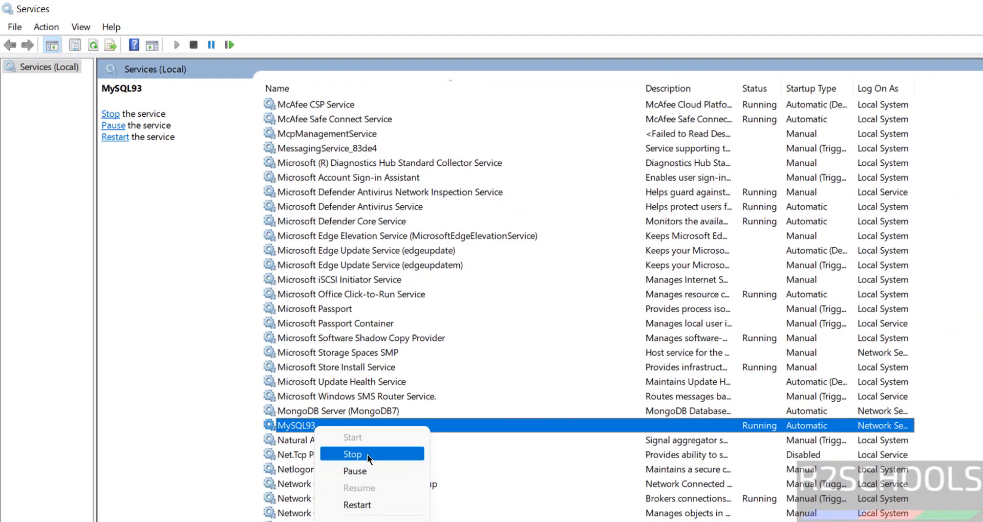
click(367, 454)
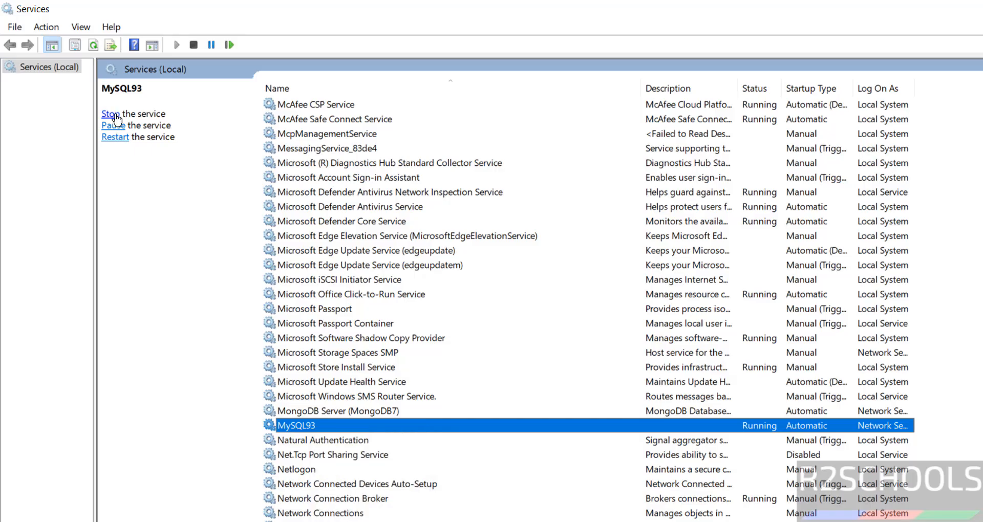